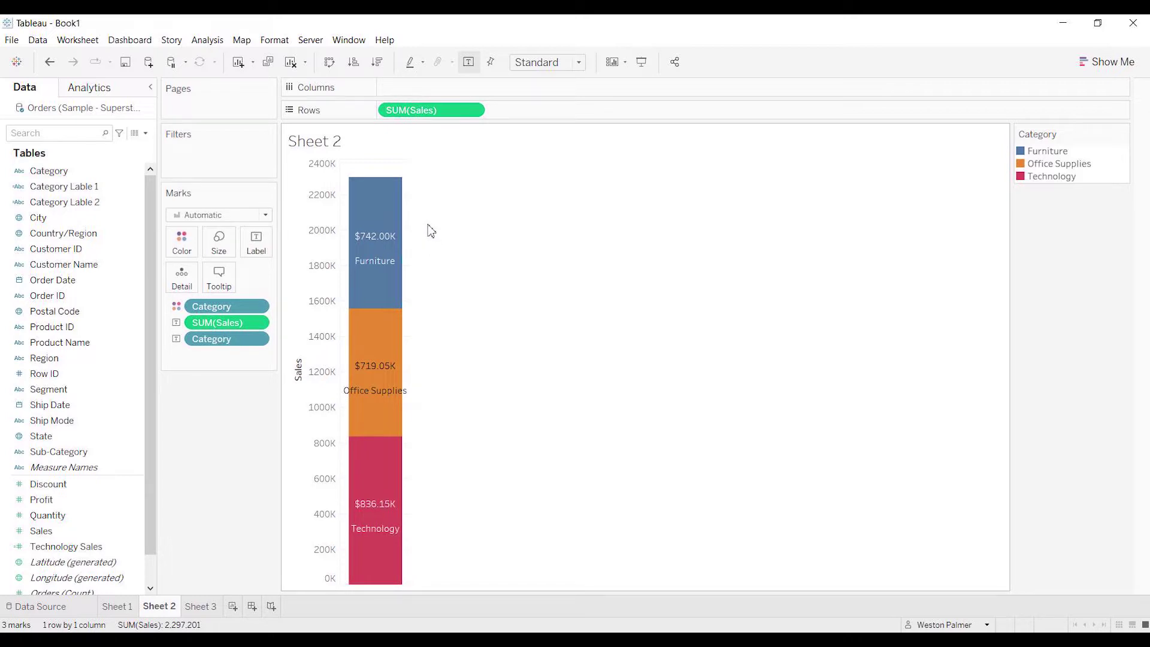
Narrow the stacked Sales bar so its category and sales labels no longer fit.
mouse_move(385, 227)
mouse_move(395, 407)
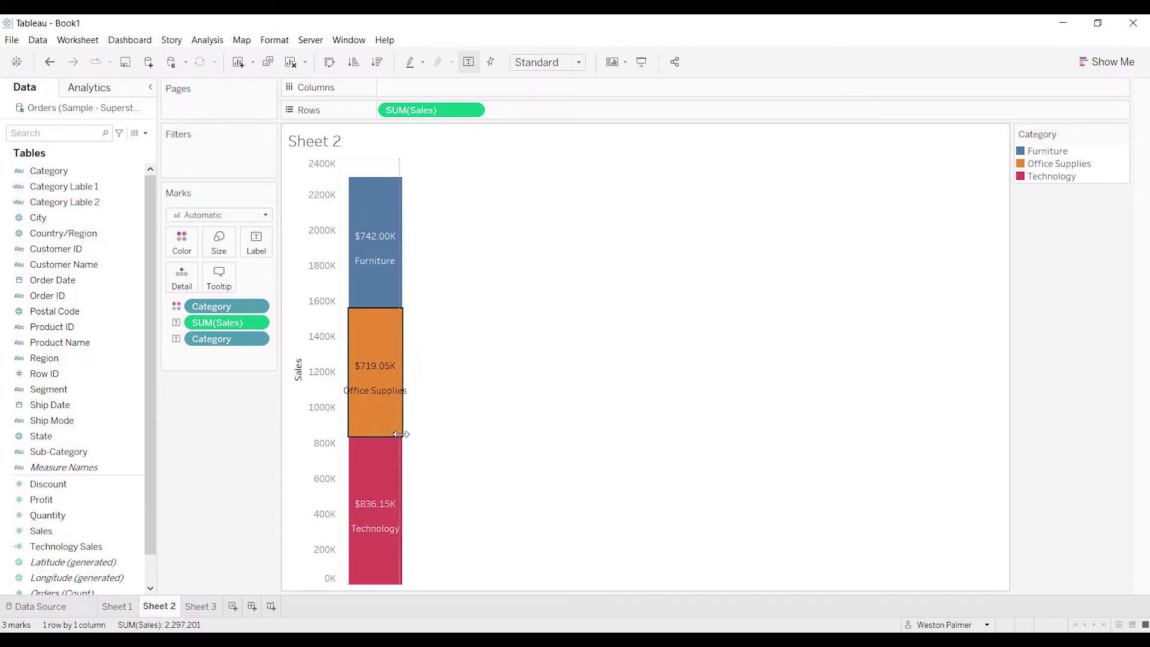
drag(399, 434, 391, 434)
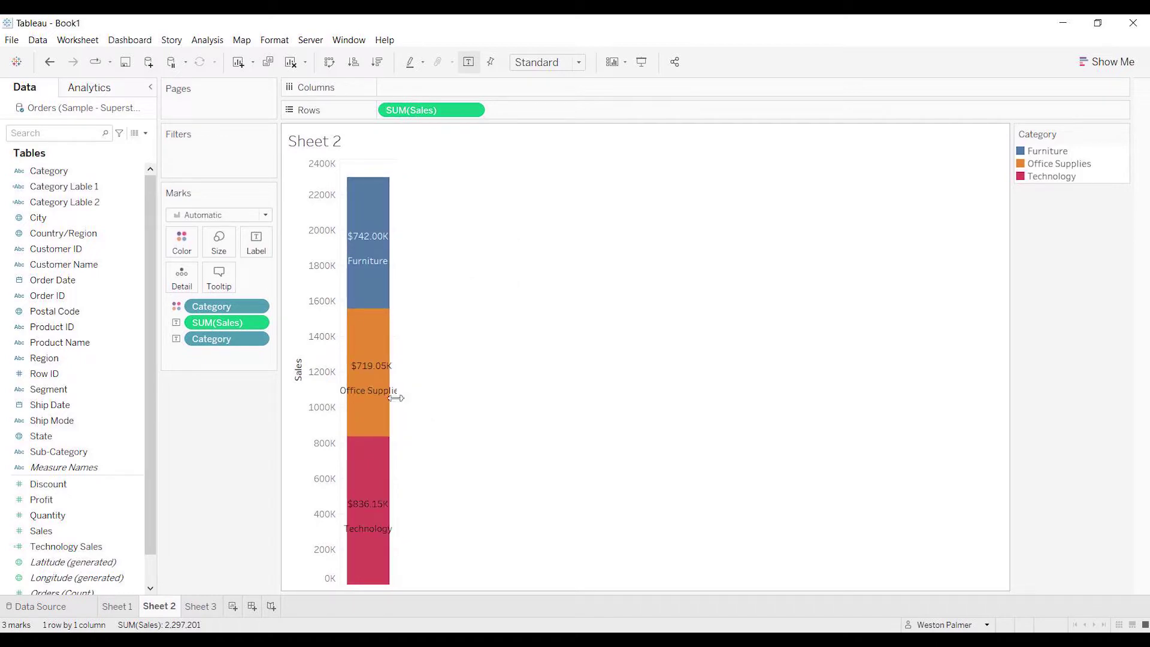
click(258, 339)
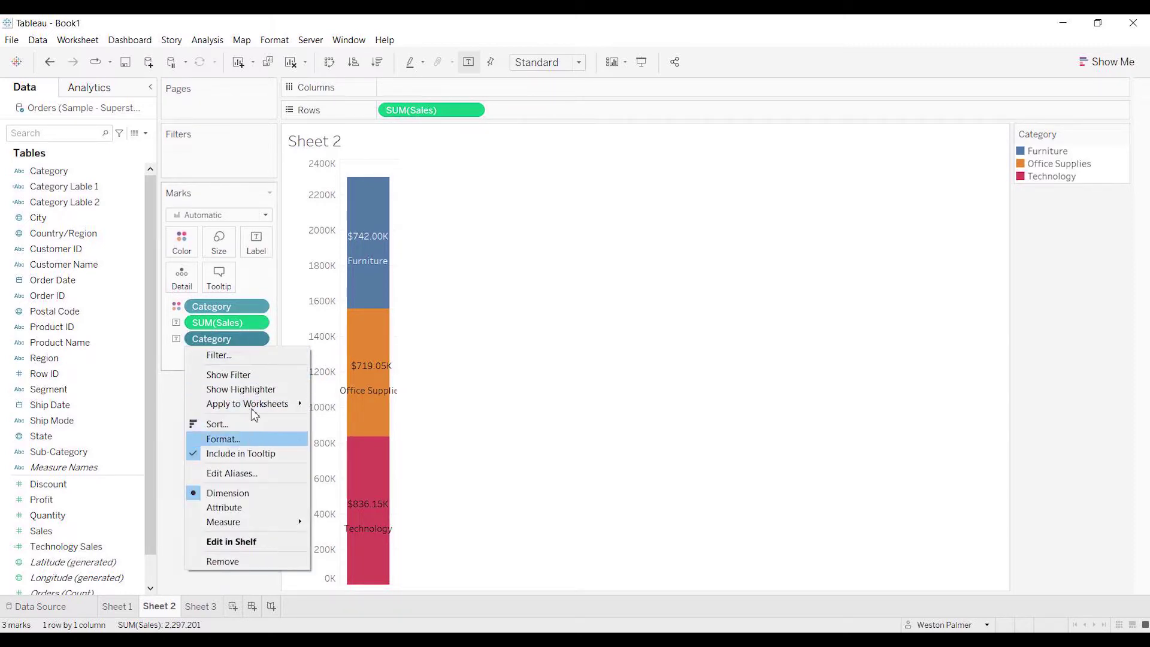
Set the label alignment's Wrap option to On for the bar labels.
click(256, 241)
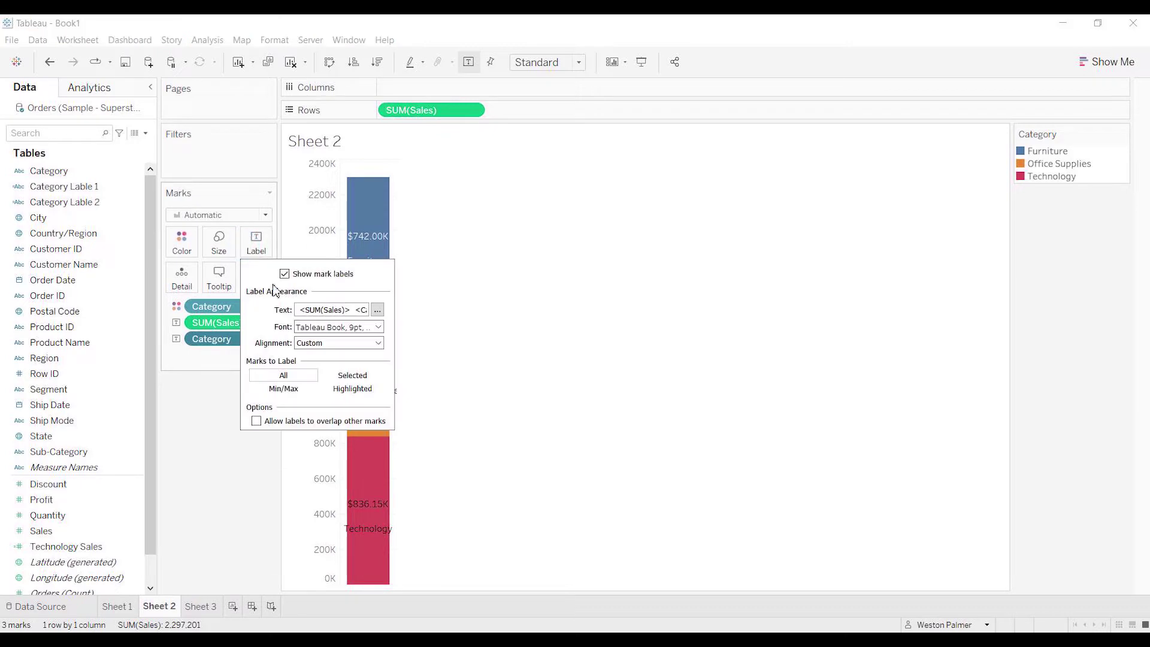
click(379, 342)
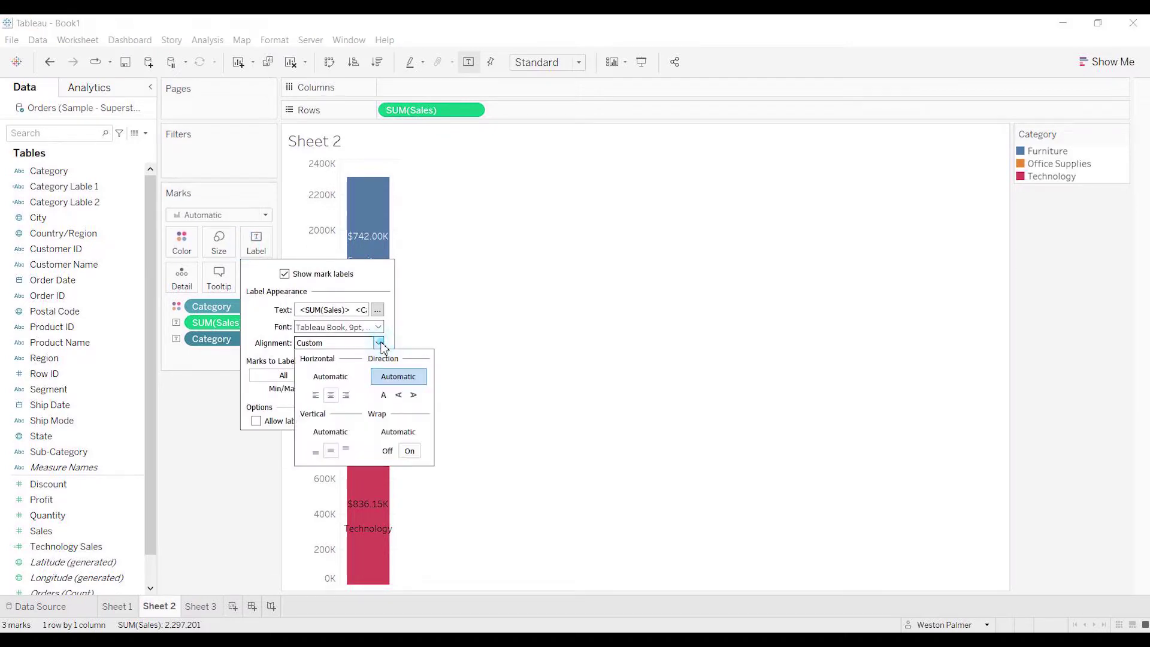
click(410, 452)
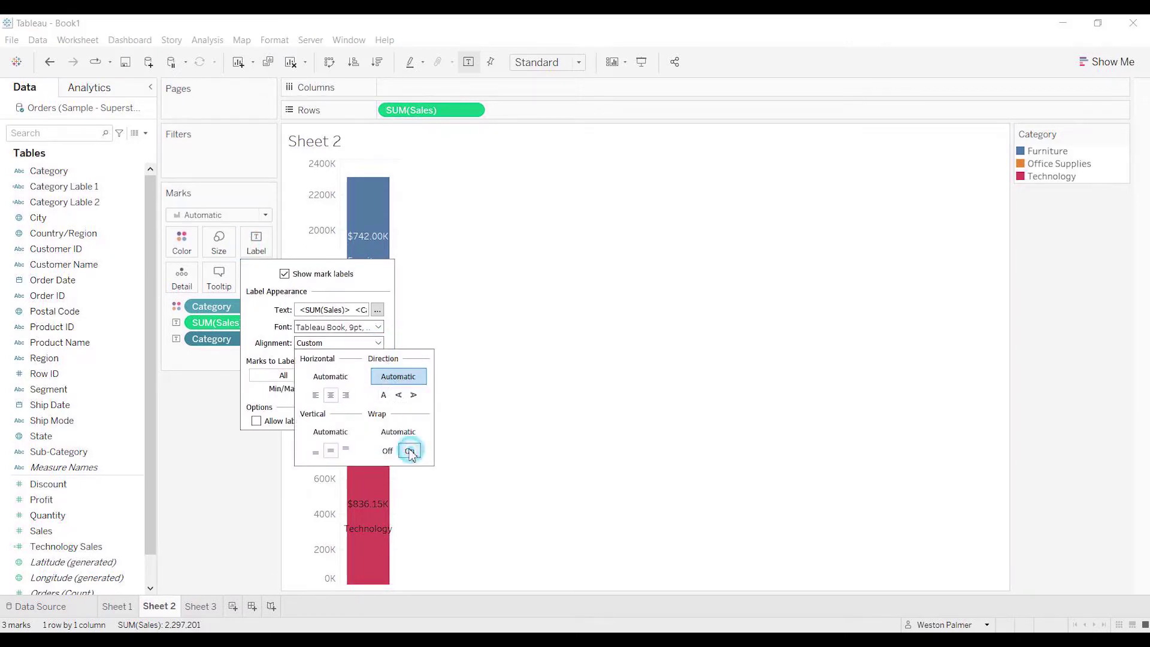
click(487, 435)
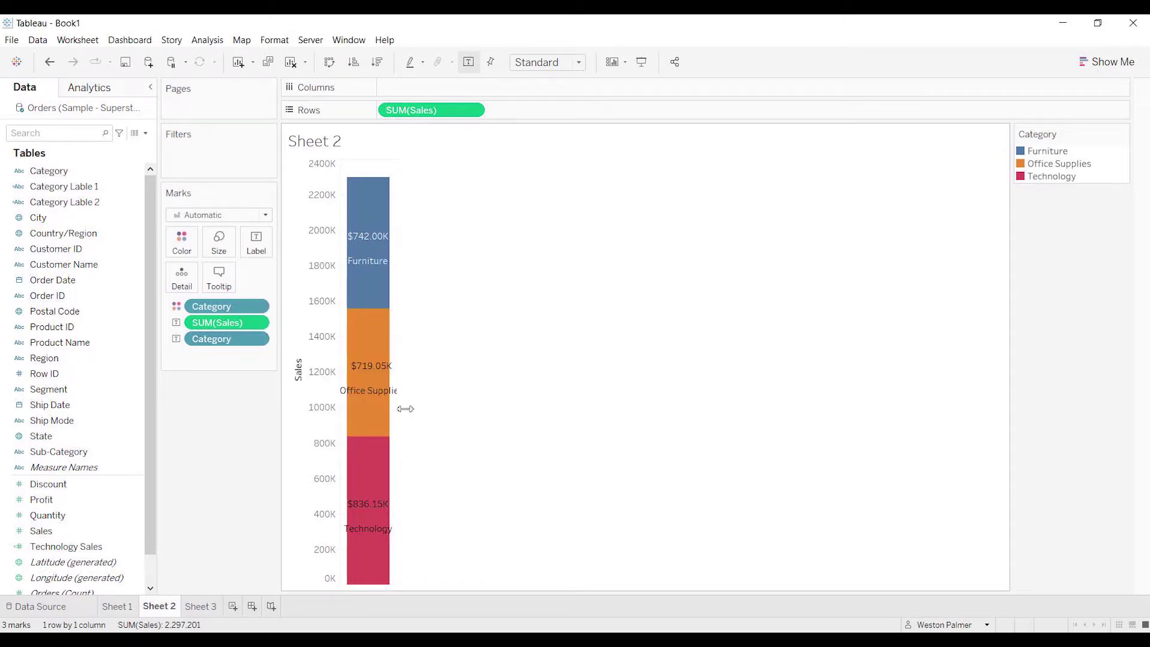
mouse_move(396, 405)
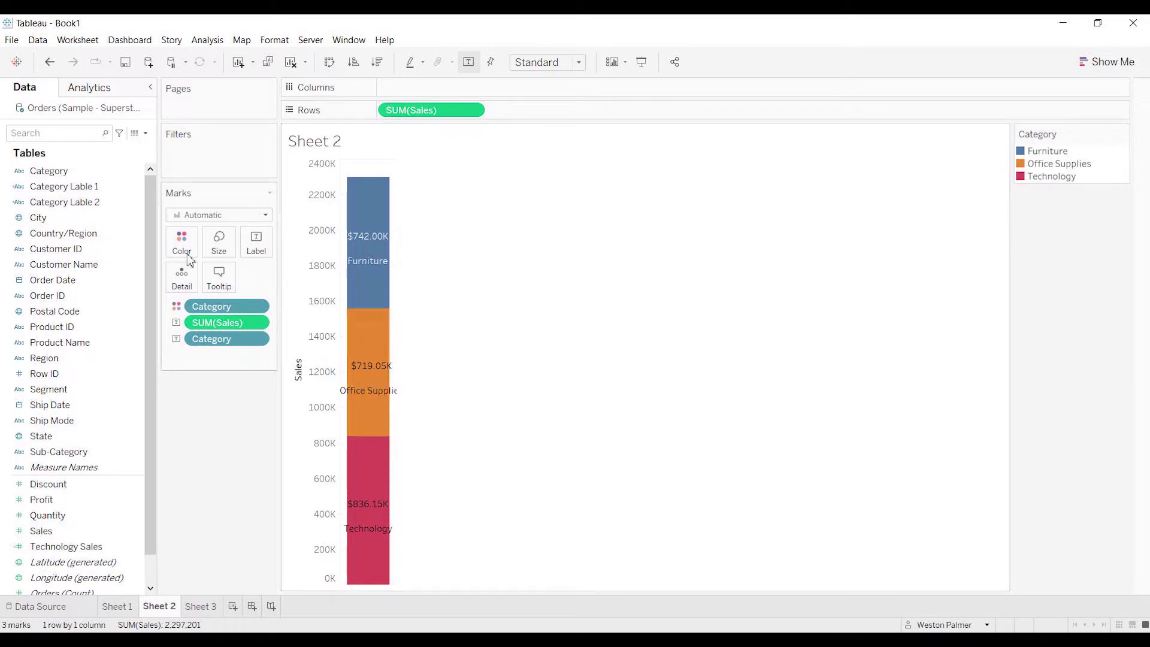
click(134, 190)
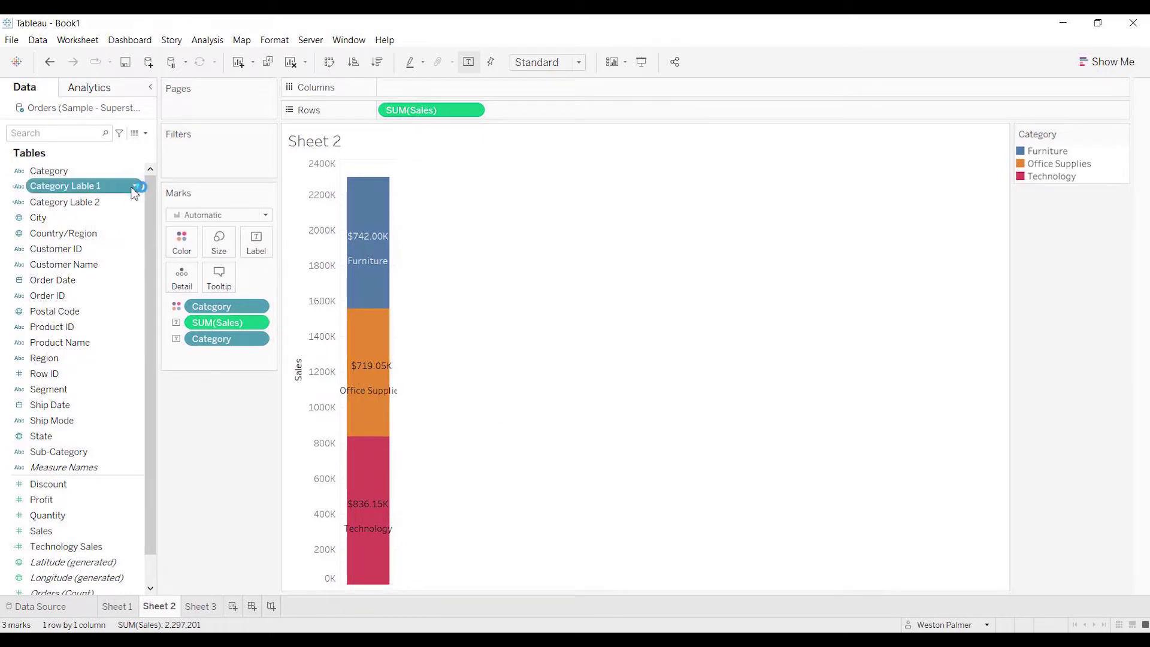
click(135, 188)
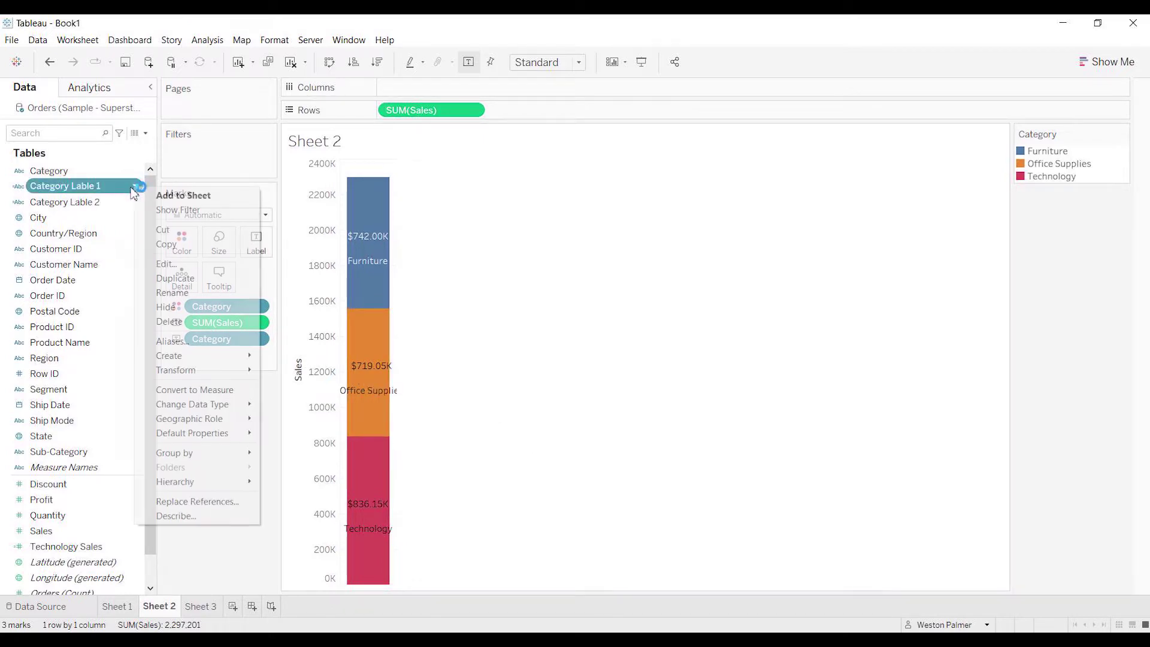
click(176, 266)
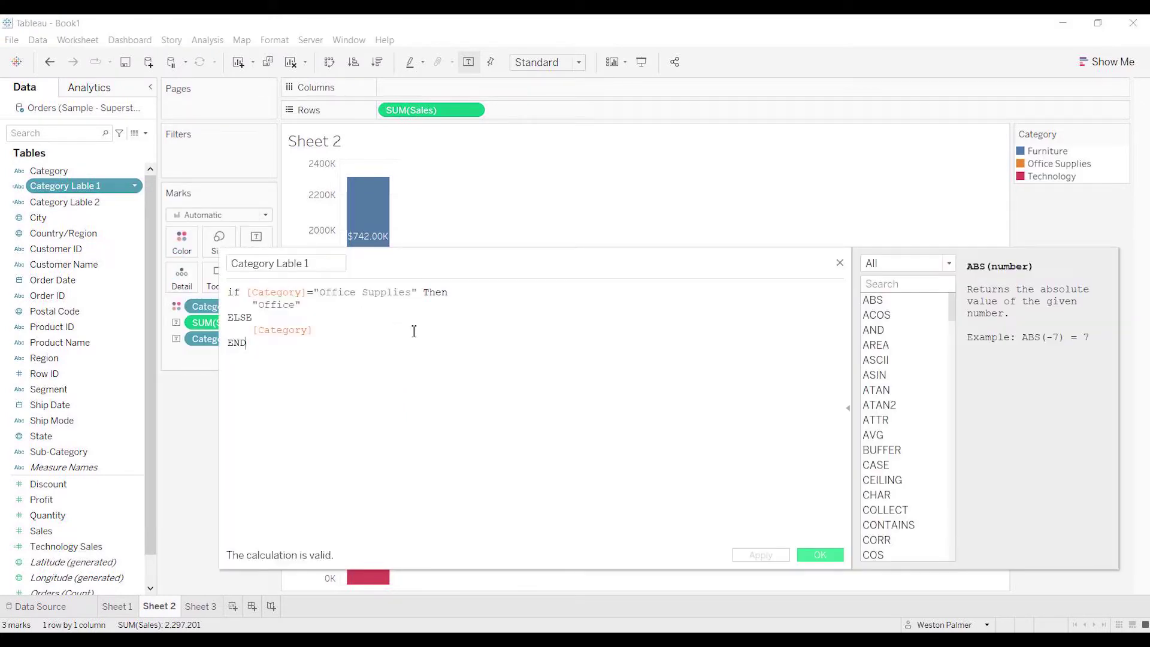
scroll(399, 338, up, 3)
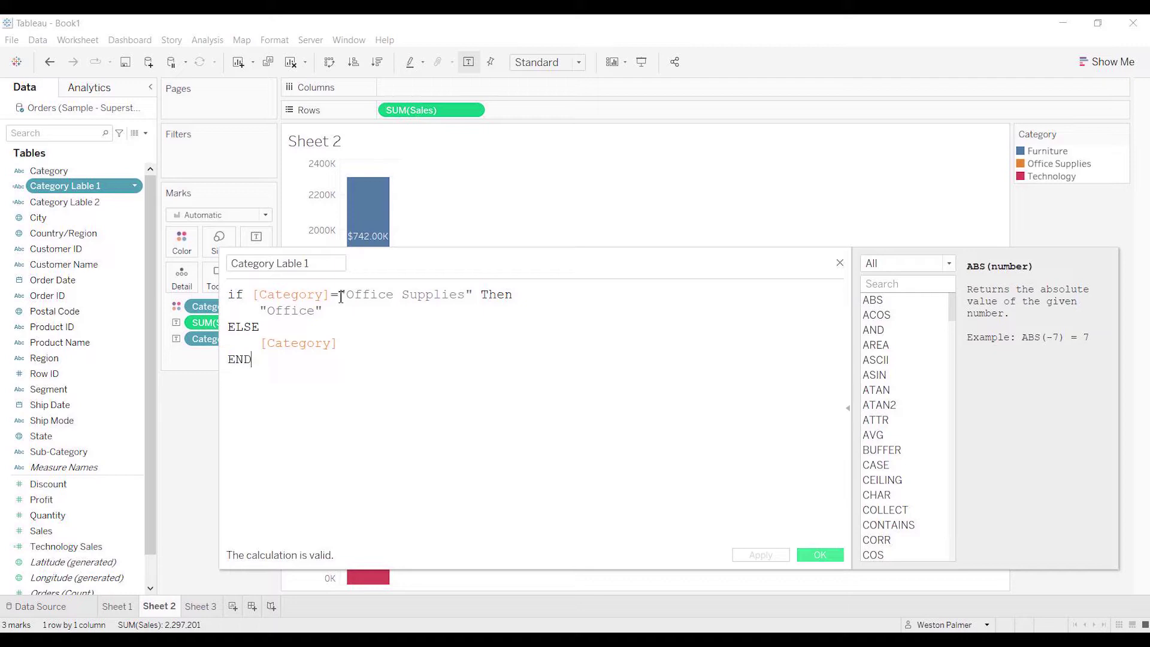
drag(394, 267, 600, 258)
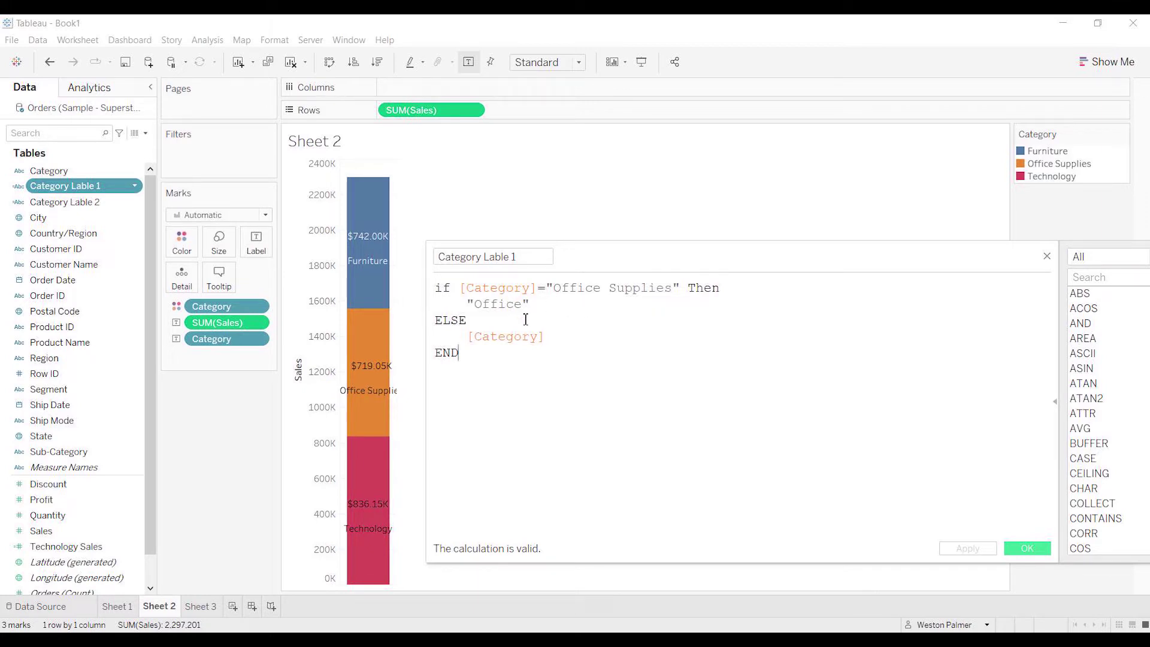
click(1047, 257)
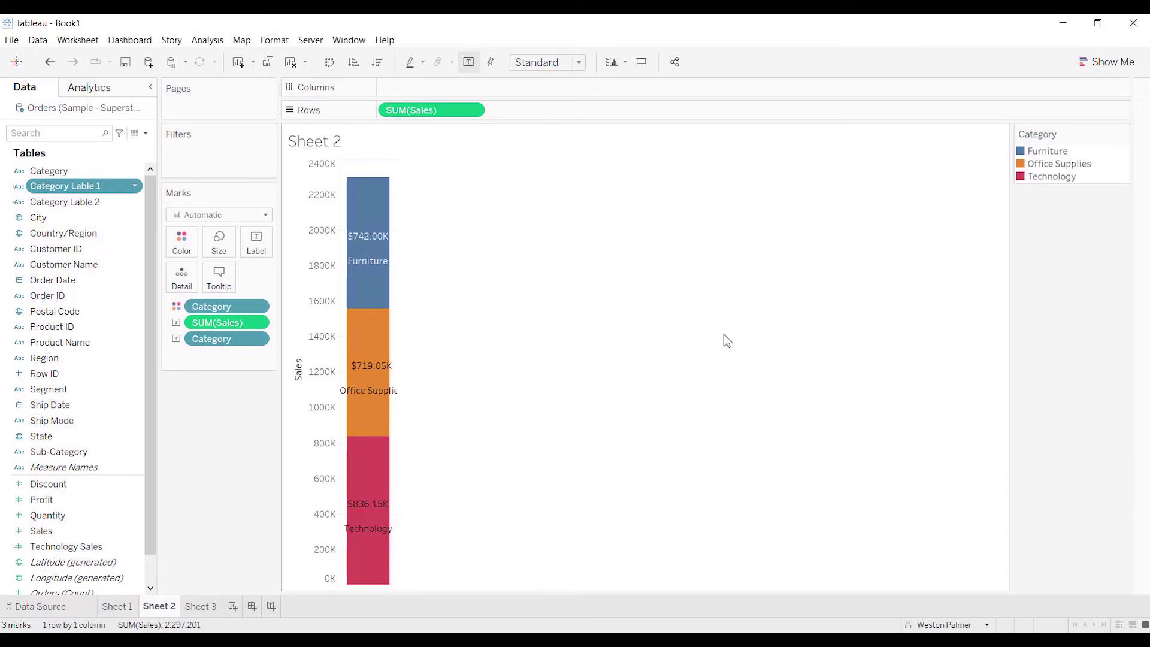
right_click(133, 207)
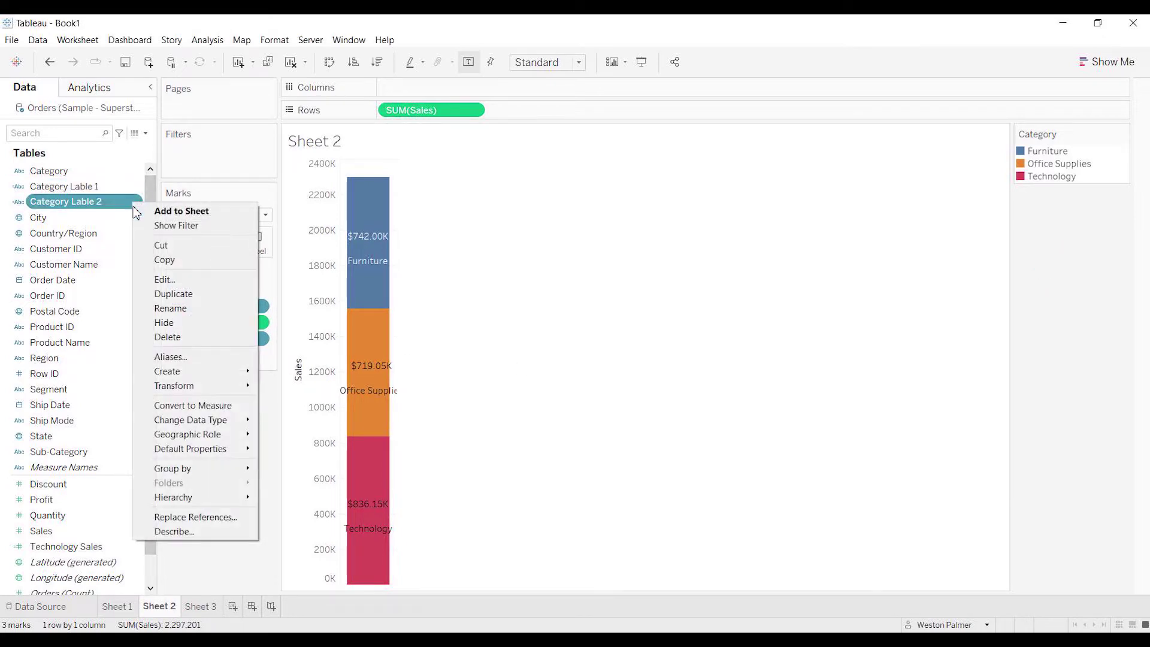
click(173, 278)
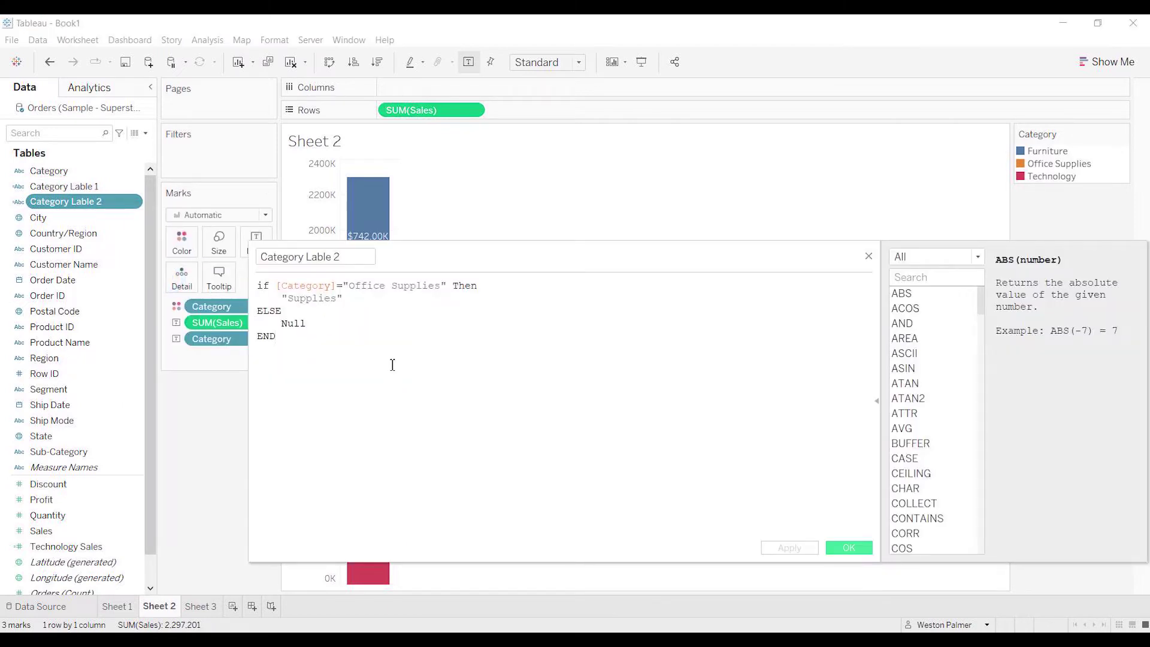
scroll(393, 365, up, 4)
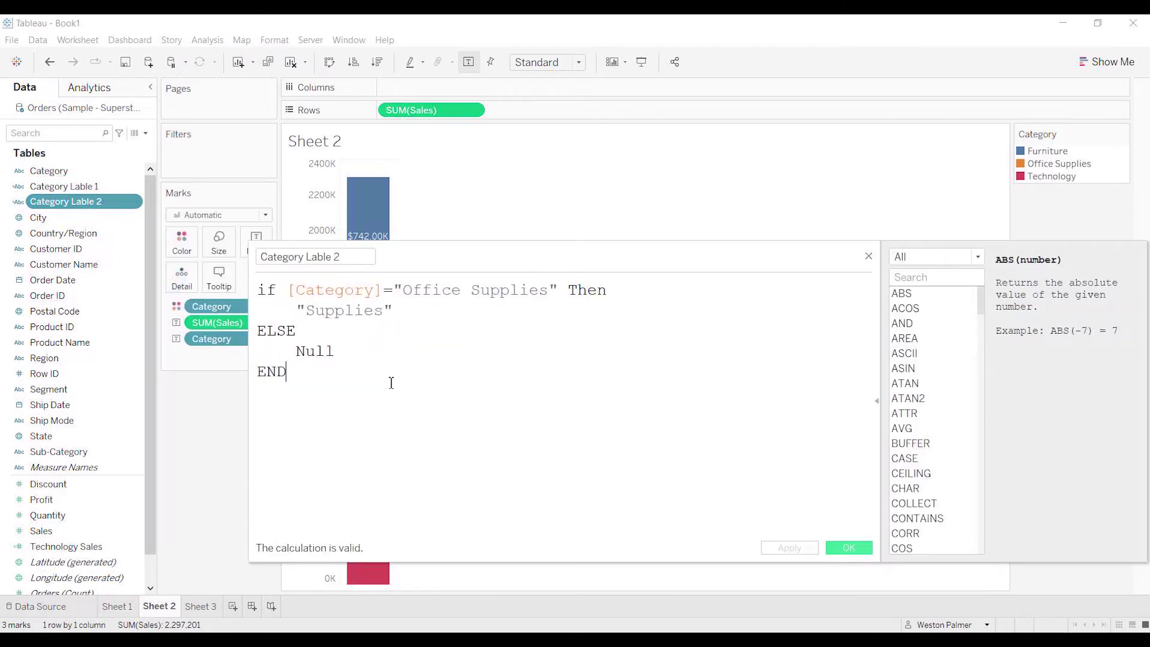
scroll(395, 384, up, 2)
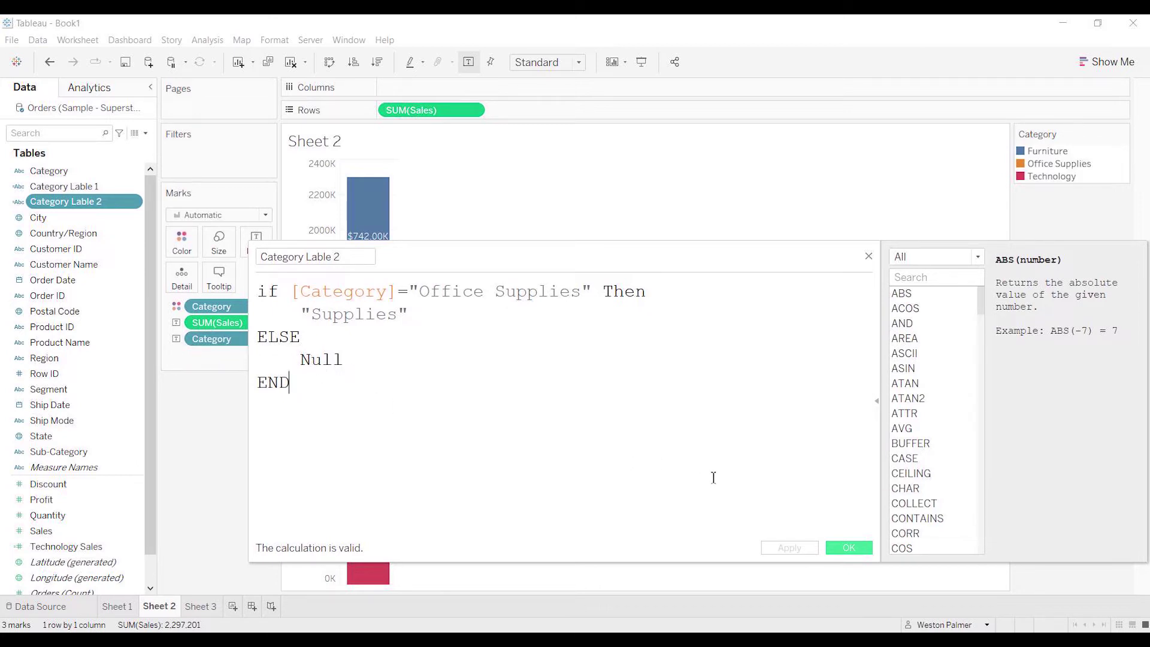
click(855, 552)
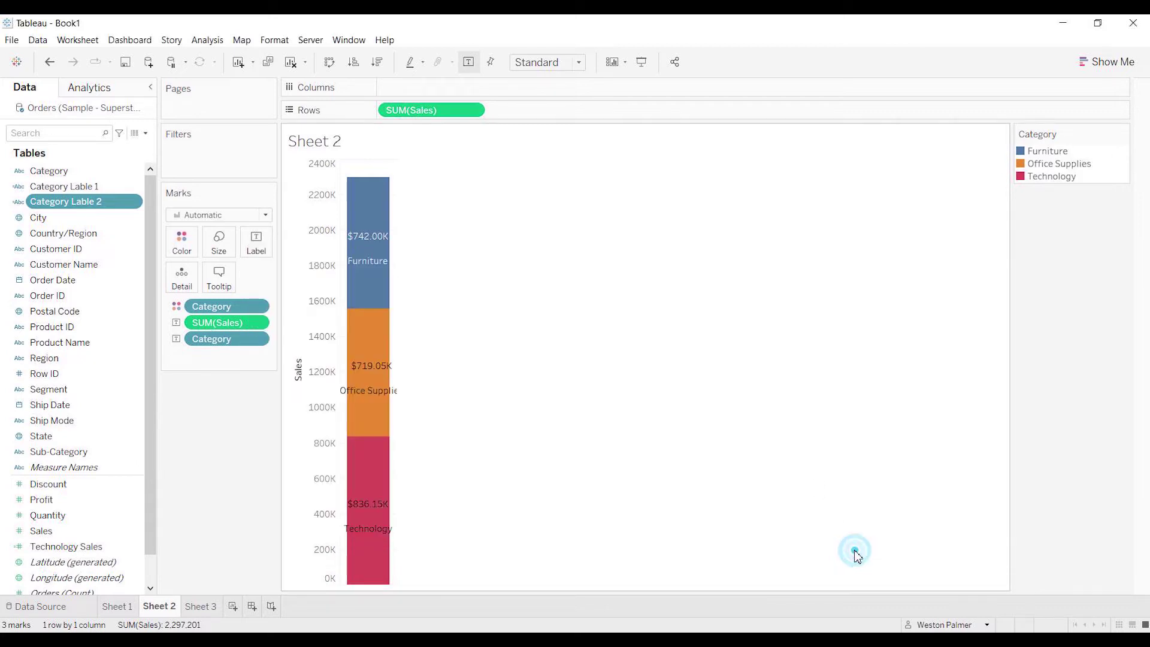
Add Category Lable 1 to the labels, remove Category, and move SUM(Sales) last.
drag(44, 190, 274, 248)
drag(239, 349, 241, 461)
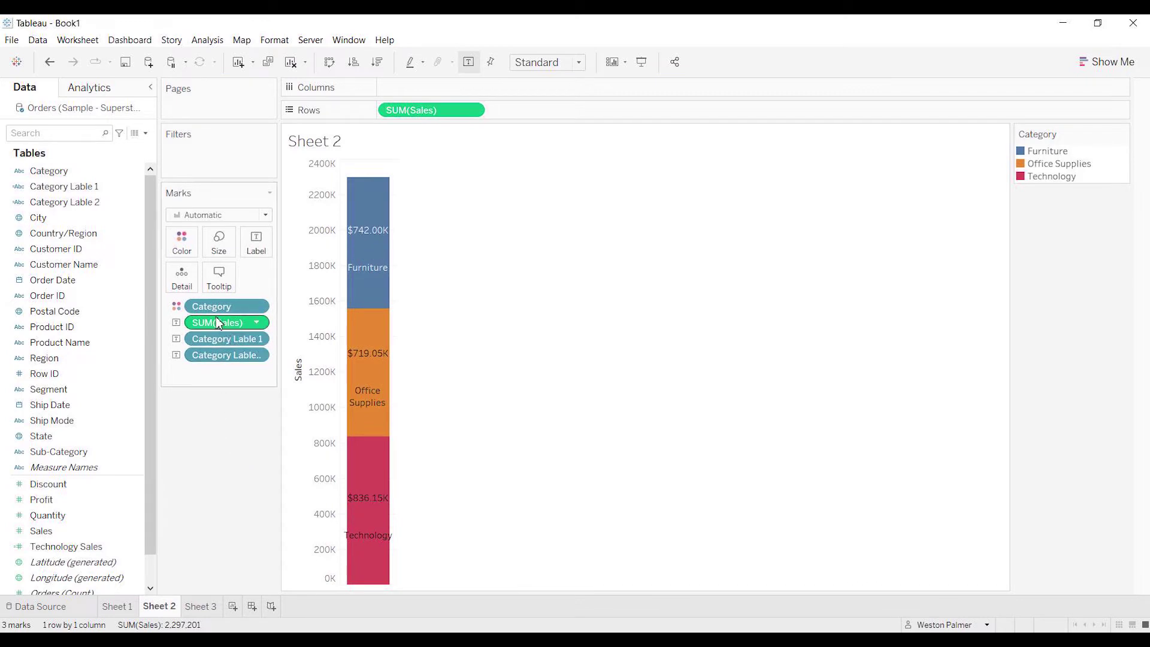
drag(220, 323, 216, 379)
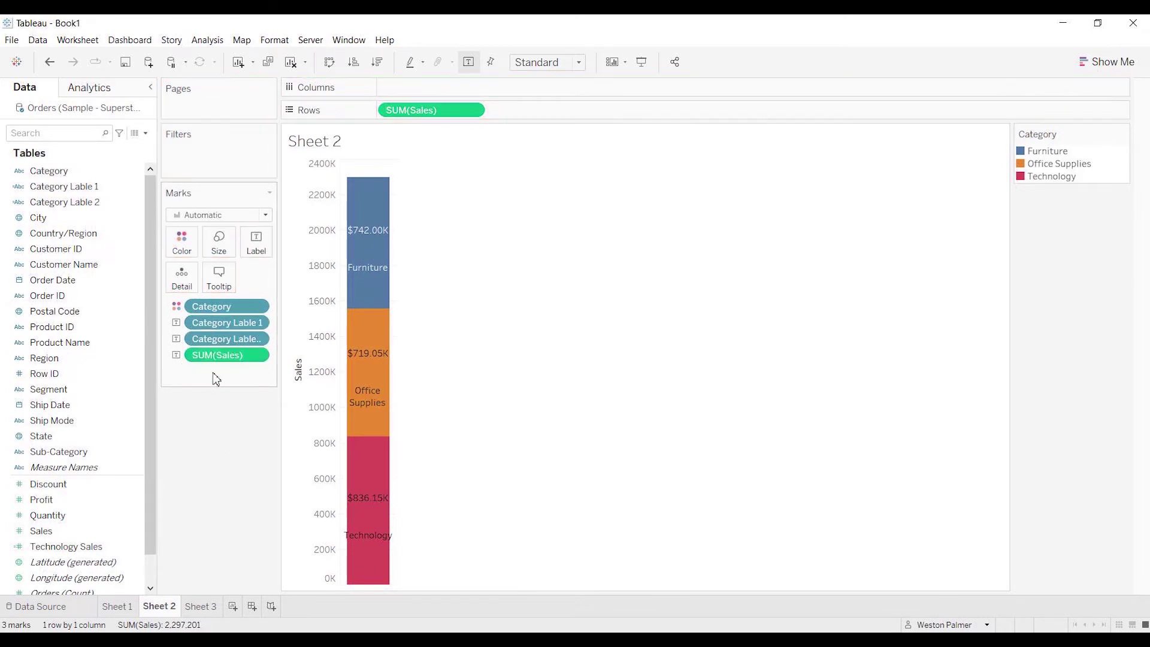
Reset the label text to its default and check each bar's tooltip.
click(256, 241)
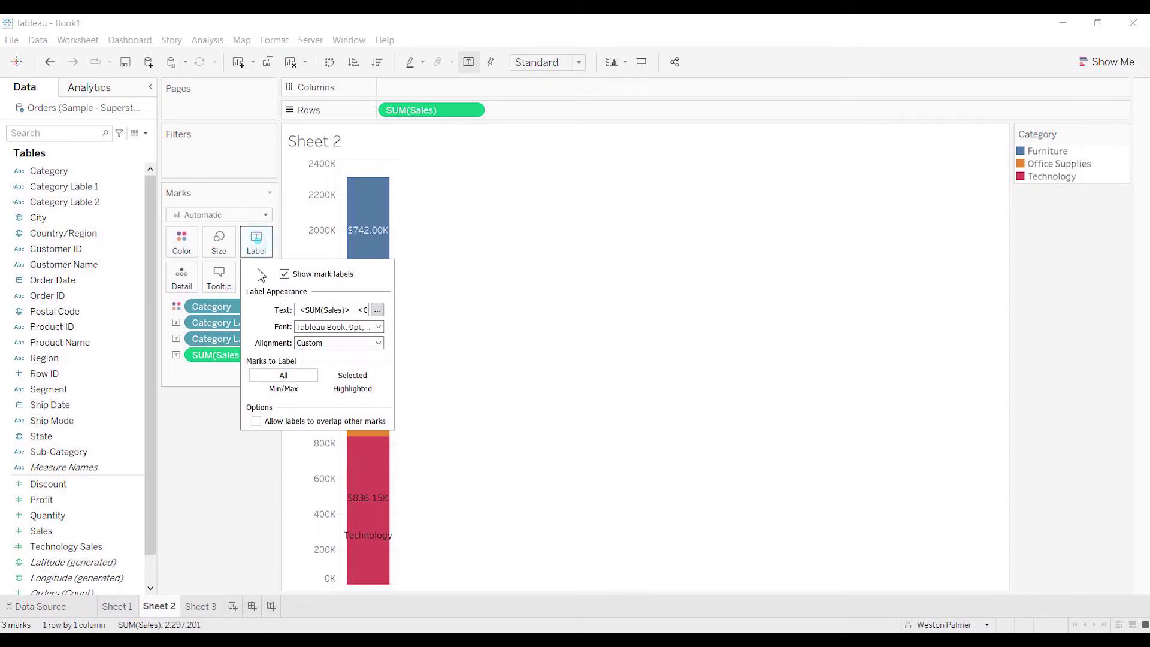
click(377, 310)
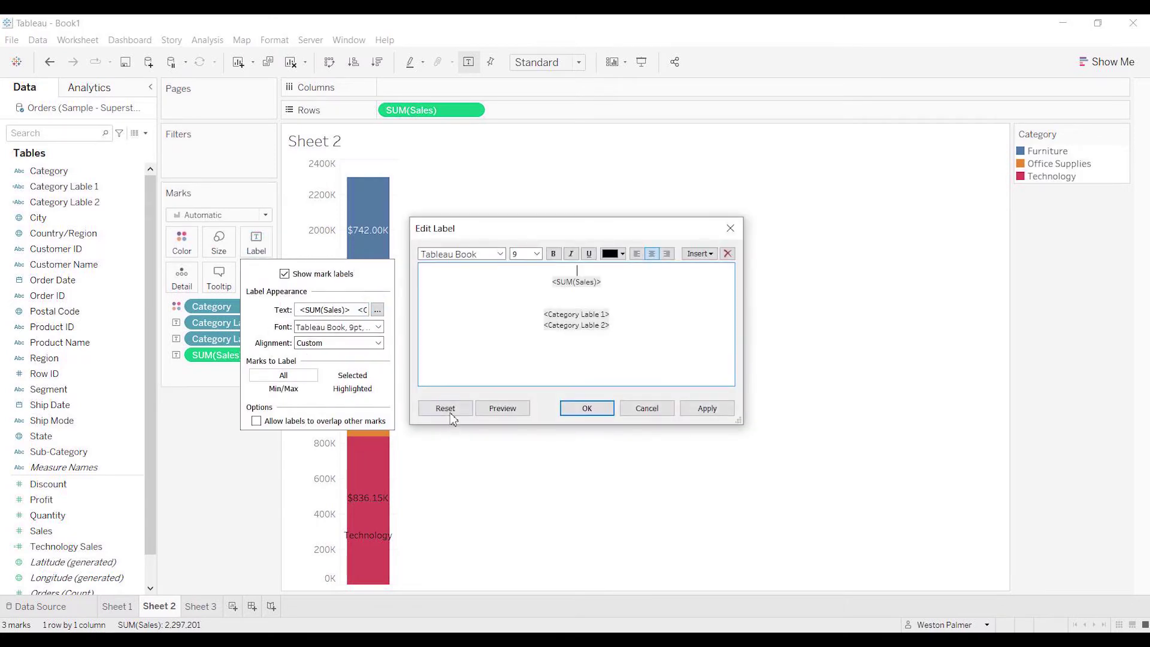
click(449, 407)
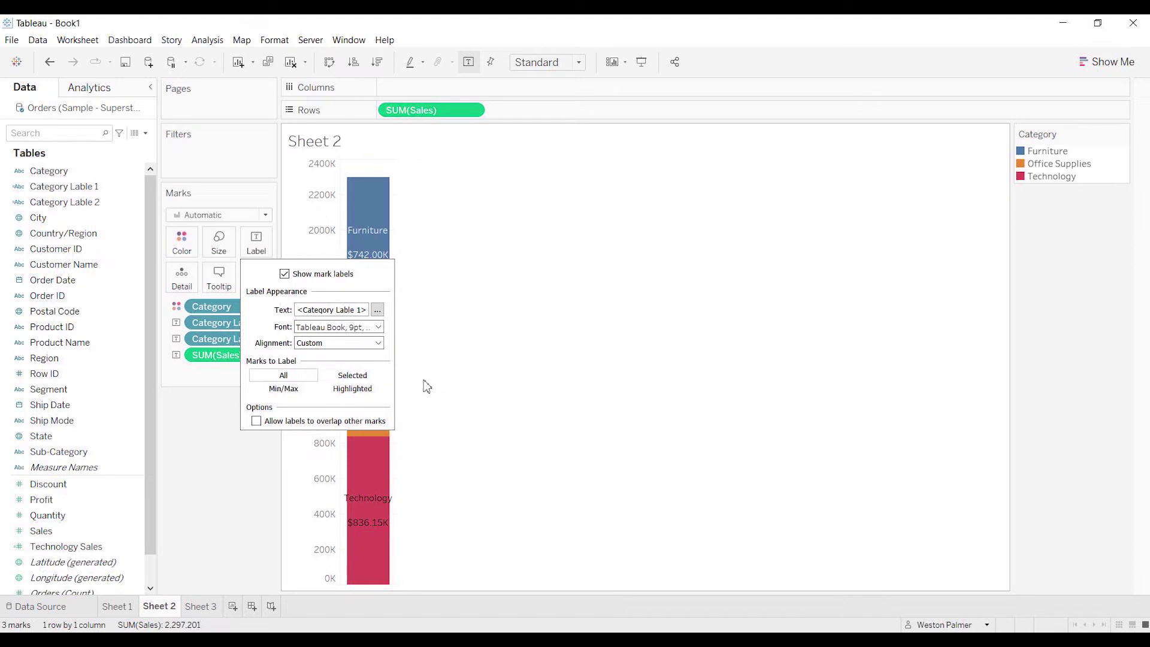
click(180, 474)
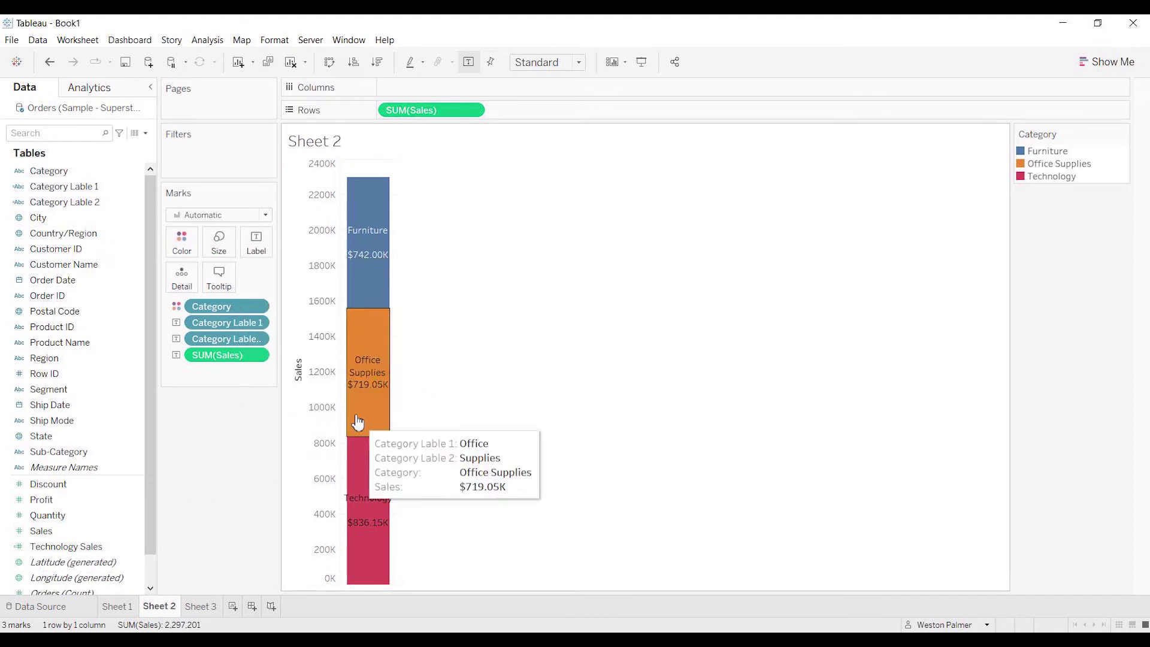
mouse_move(378, 227)
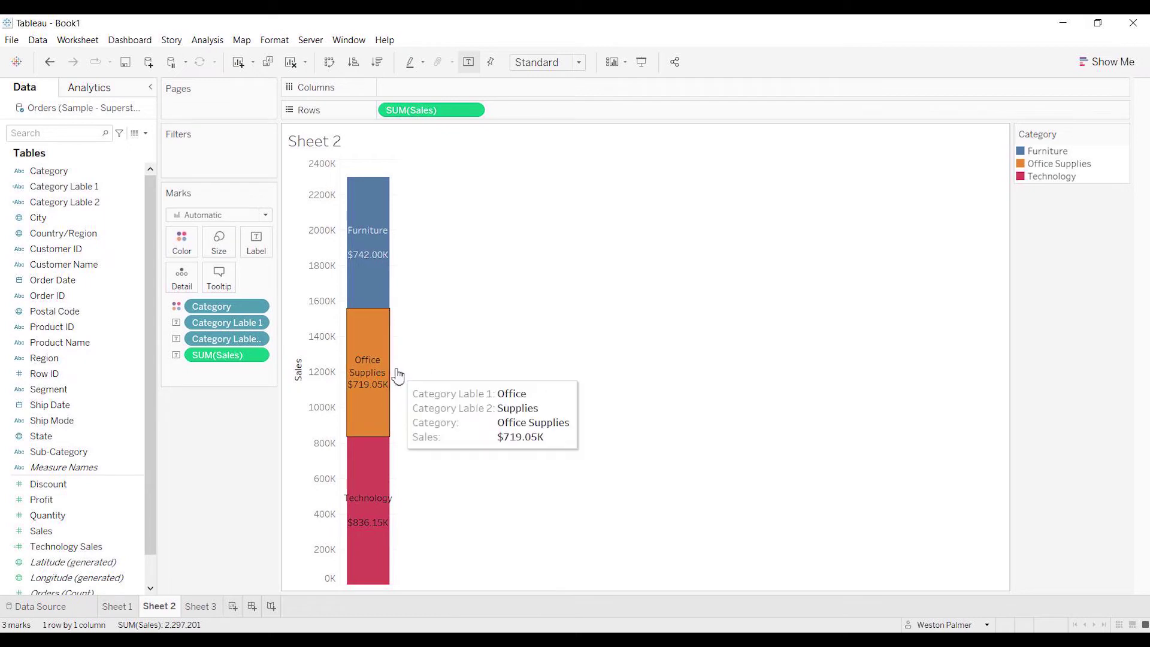
mouse_move(386, 514)
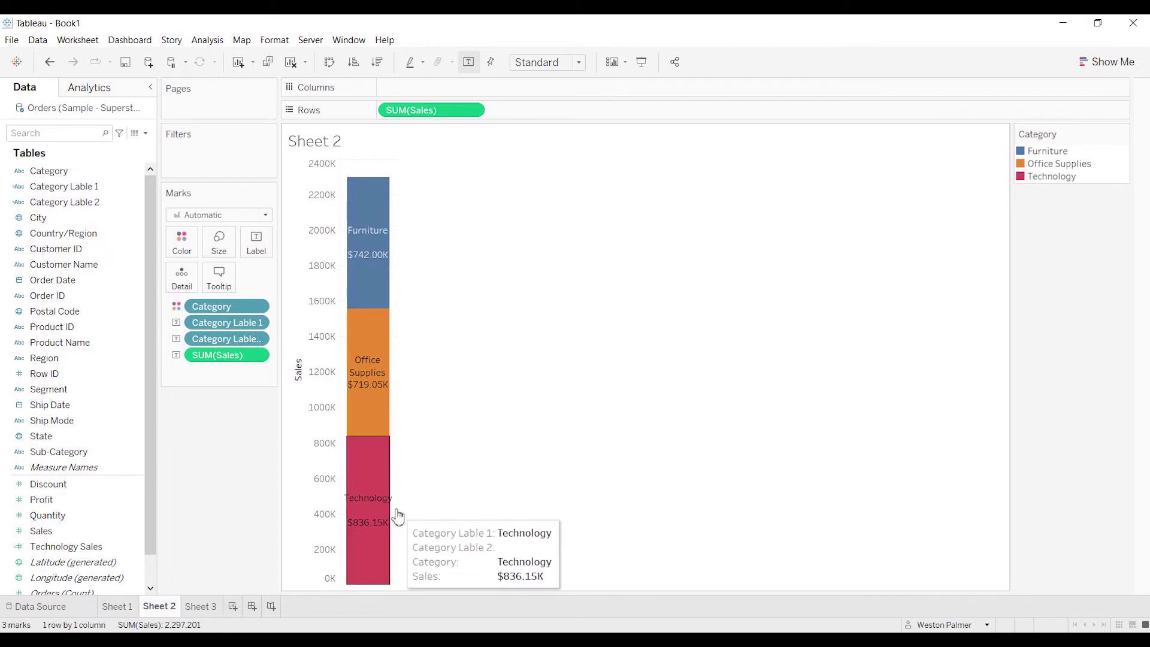
mouse_move(368, 253)
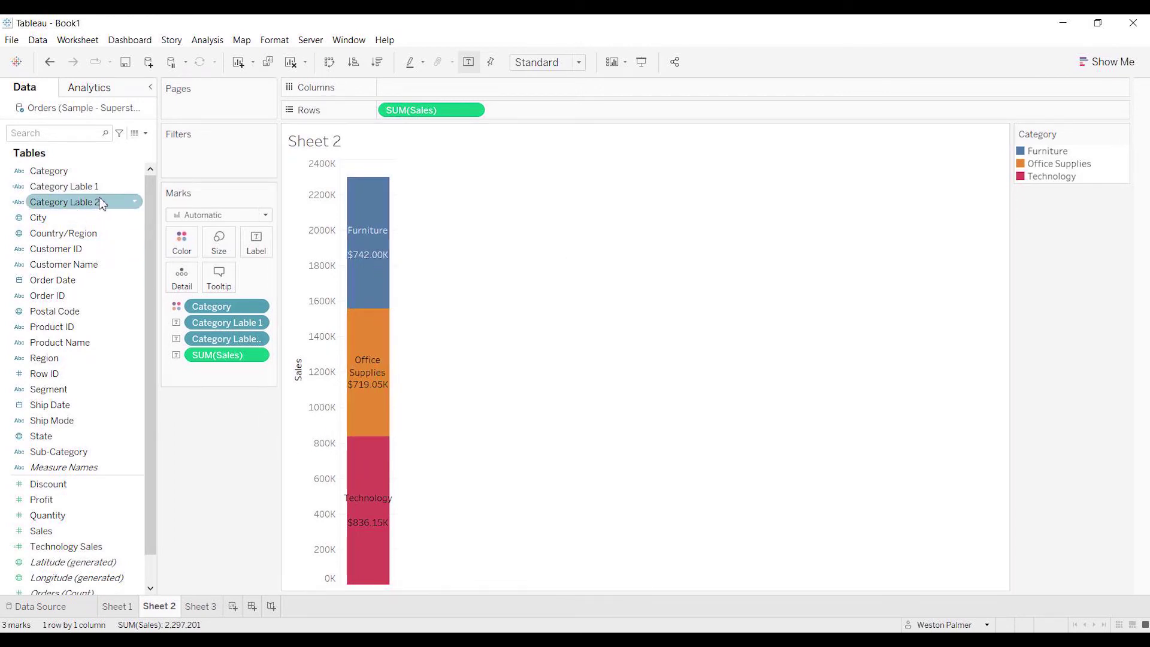
Edit Category Lable 1 so Office Supplies returns "Office" + CHAR(10).
right_click(137, 187)
click(174, 265)
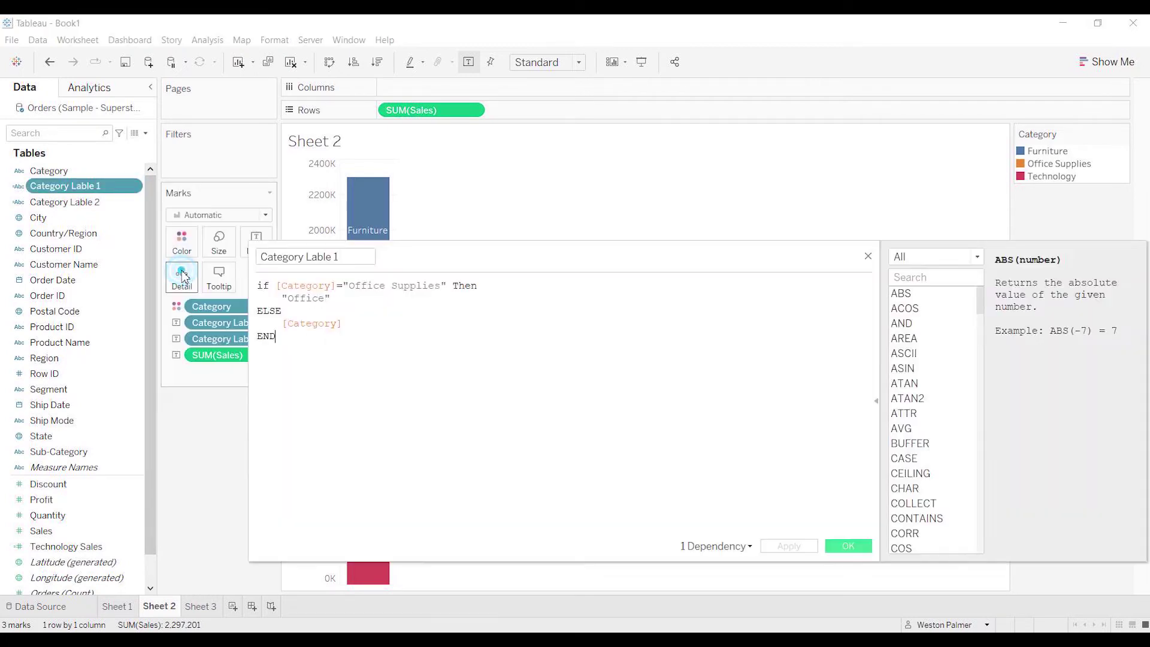
click(398, 303)
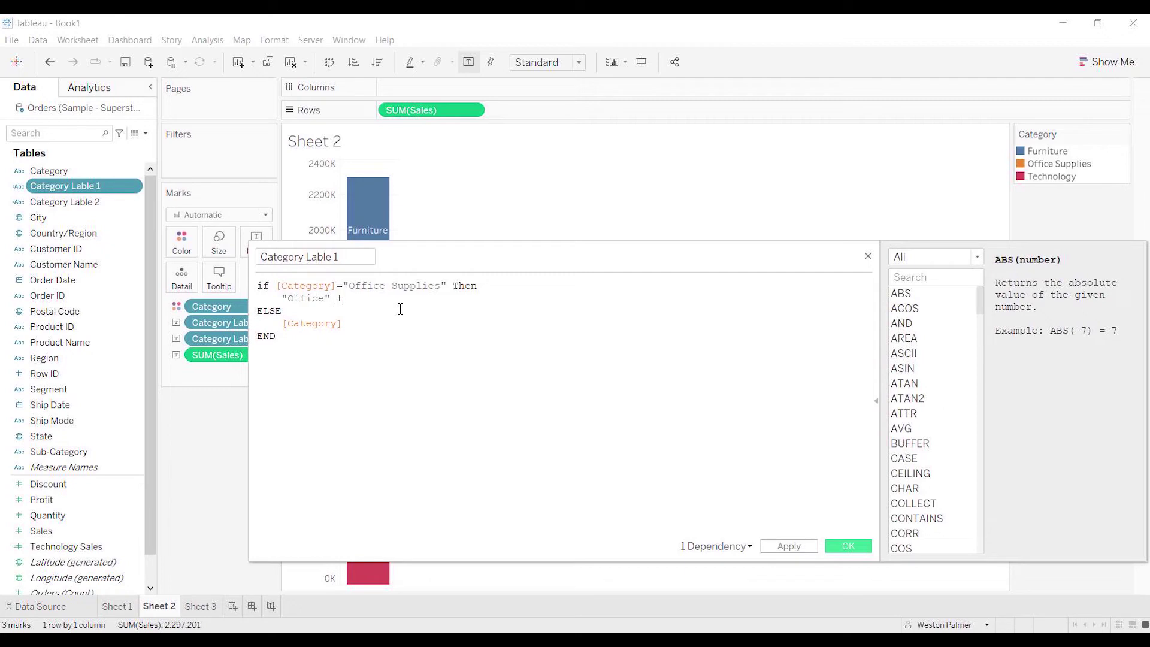
text(+)
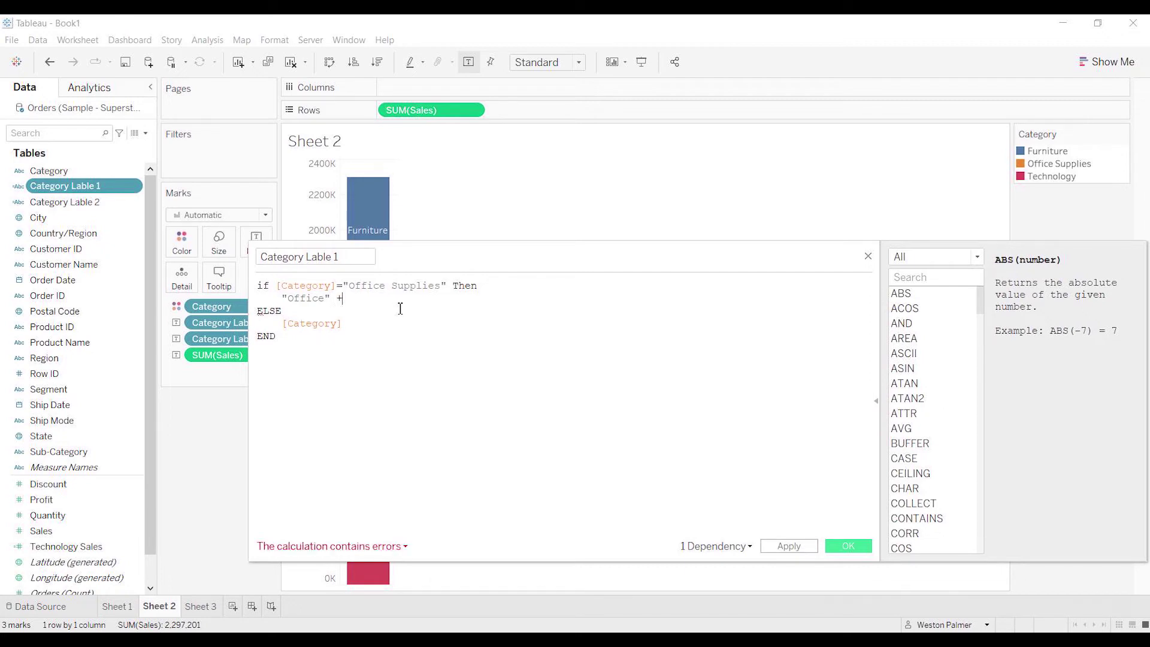
text(ch)
click(400, 314)
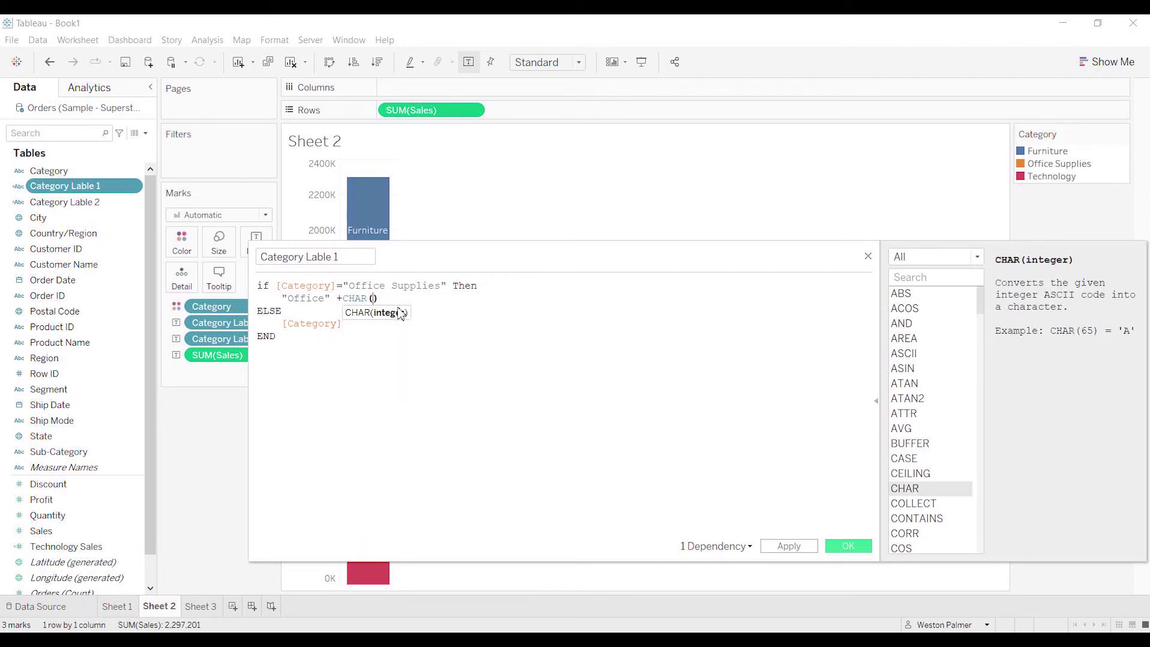
text(10)
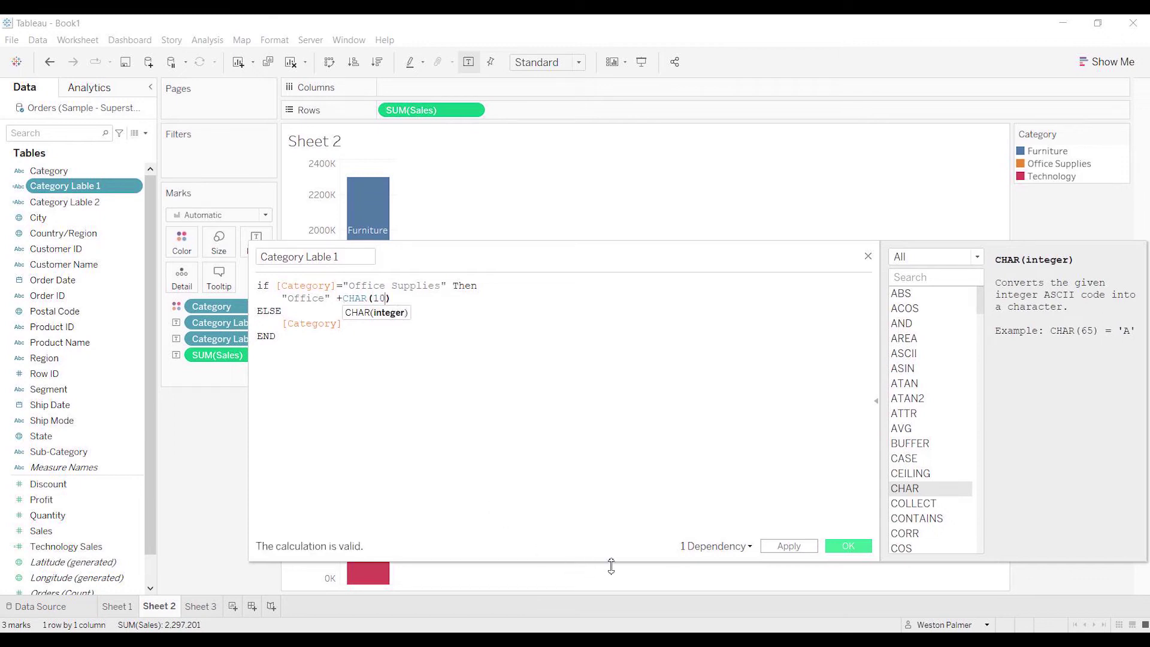
click(578, 344)
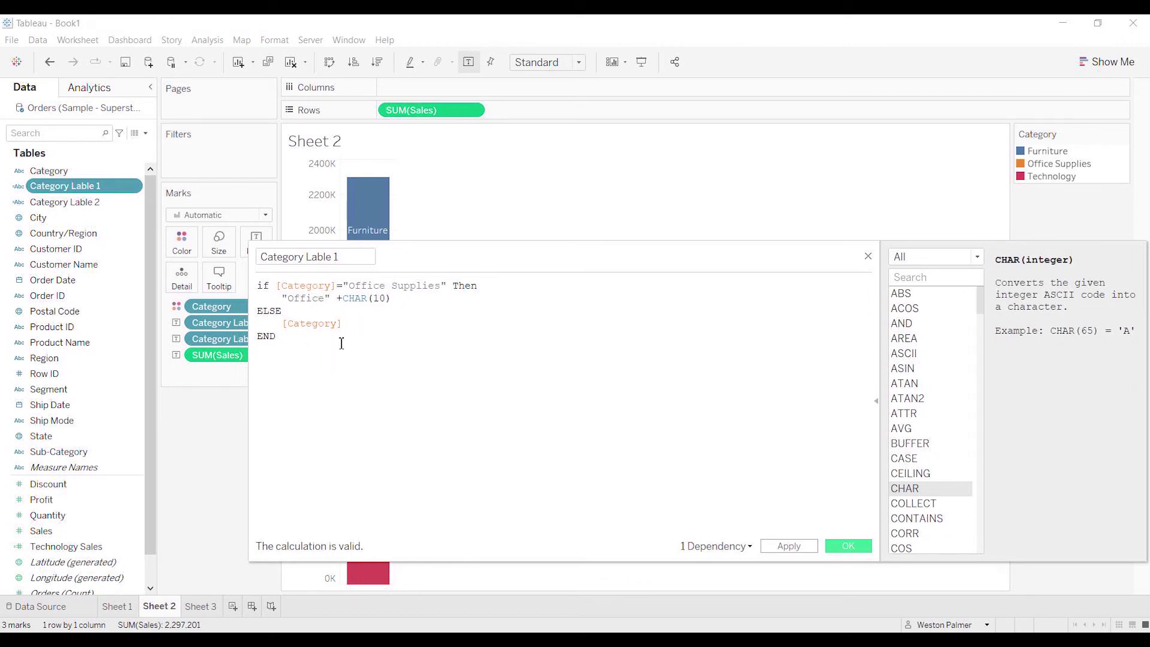
click(858, 548)
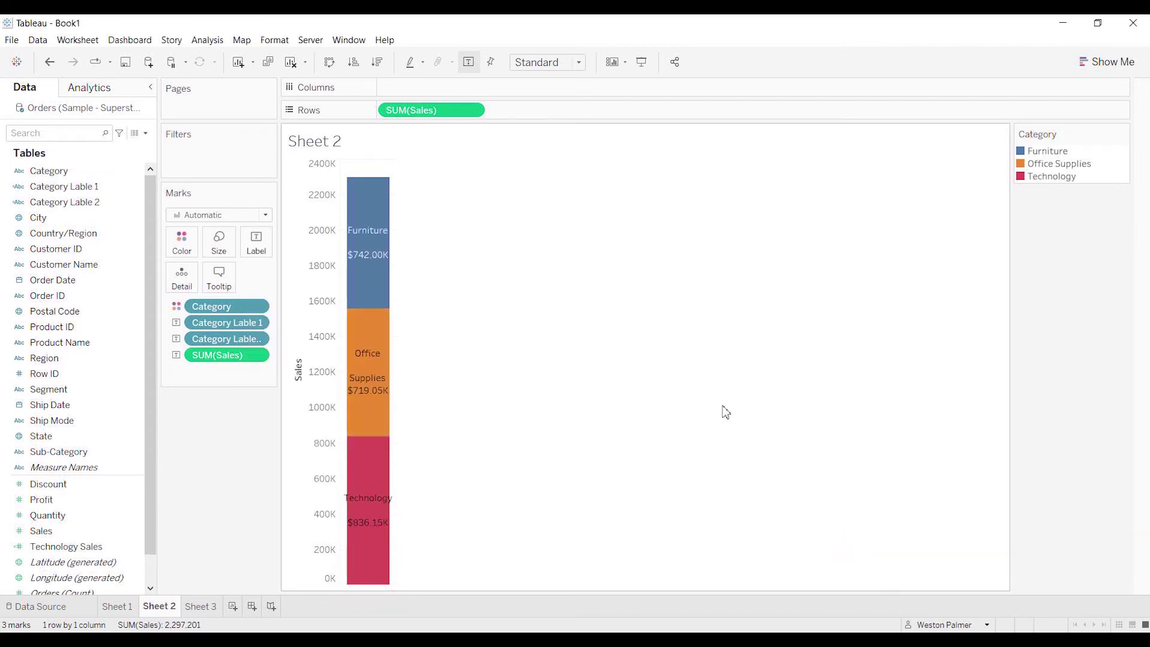
mouse_move(375, 362)
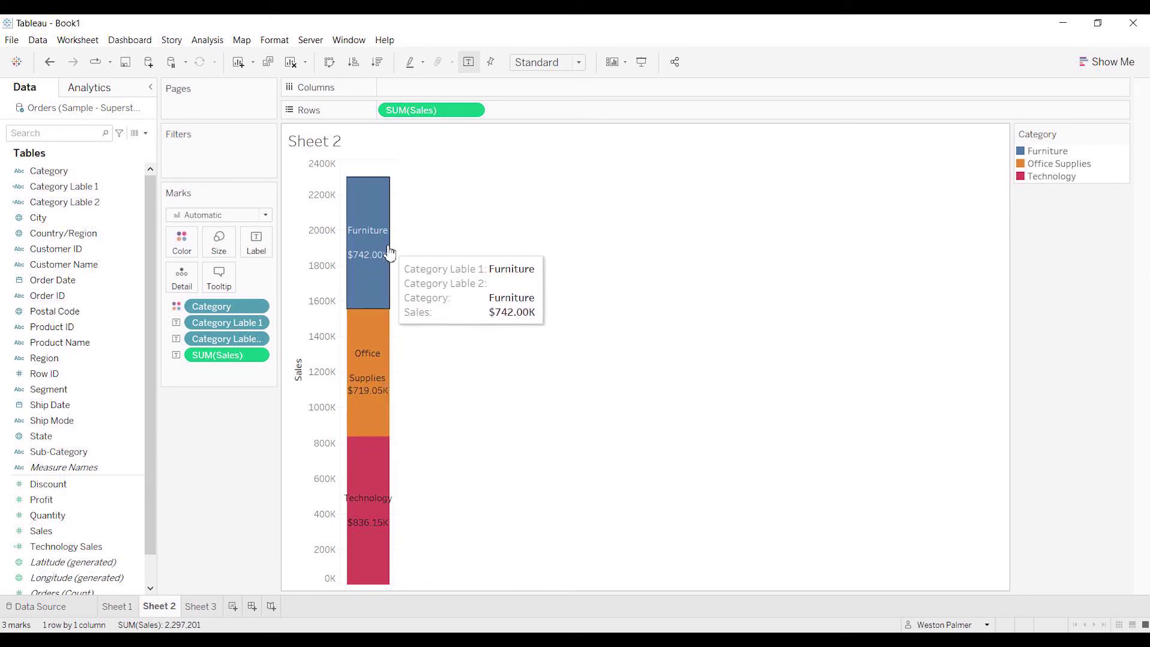
Put Category Lable 1 and Category Lable 2 on one line in the label text.
click(256, 245)
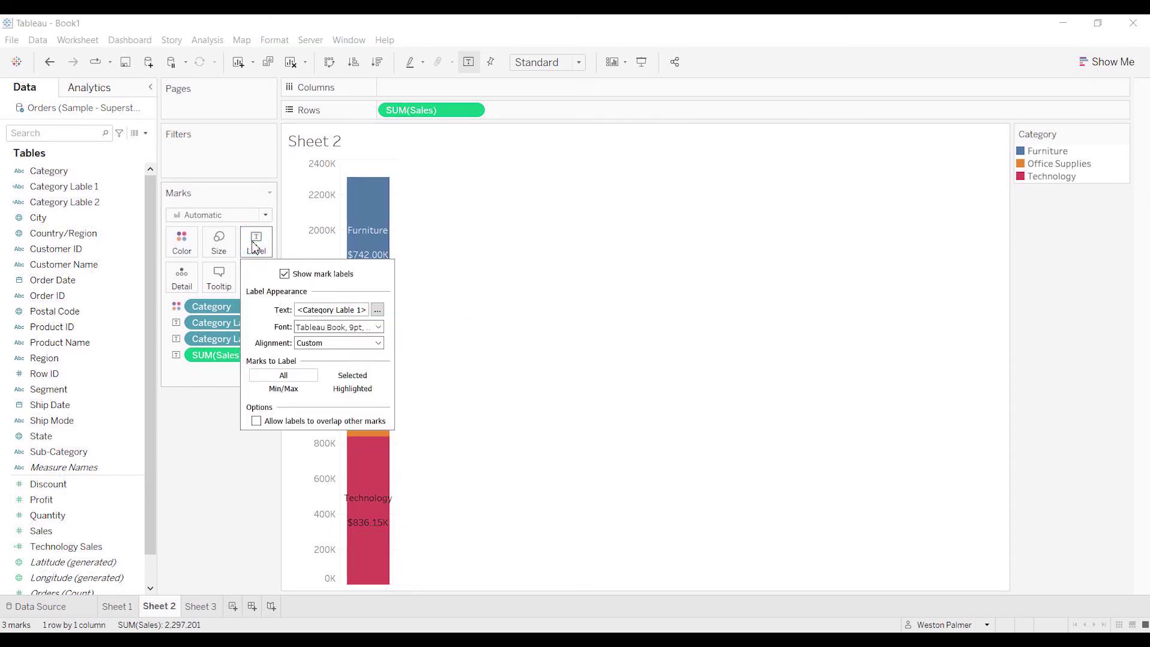
click(378, 310)
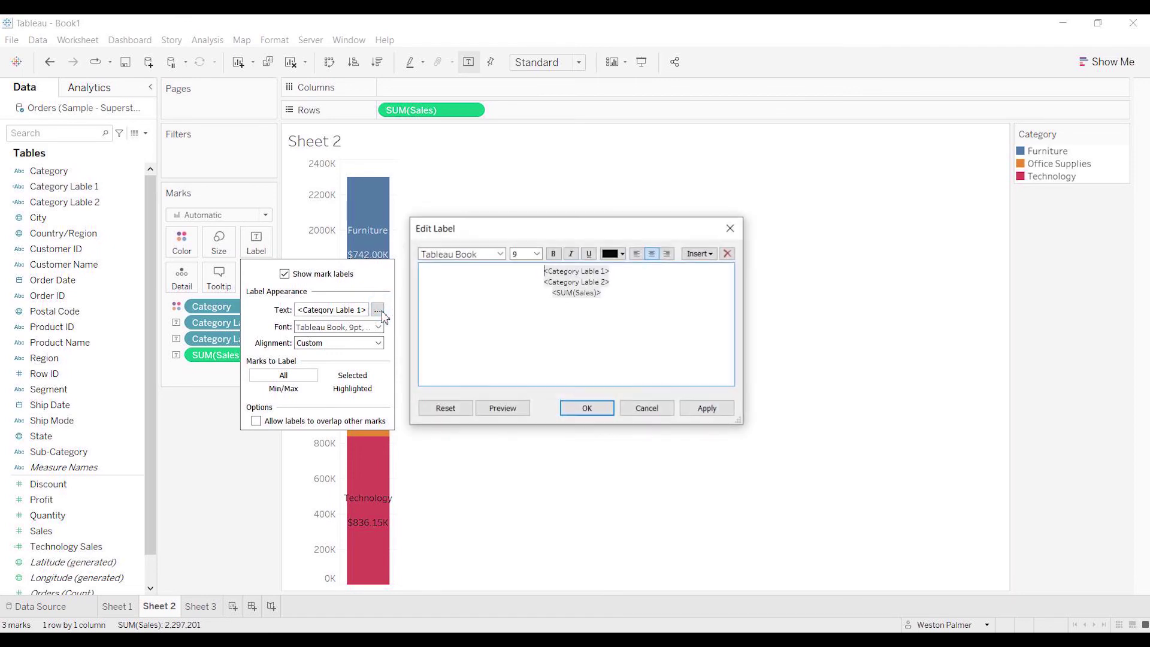
click(626, 276)
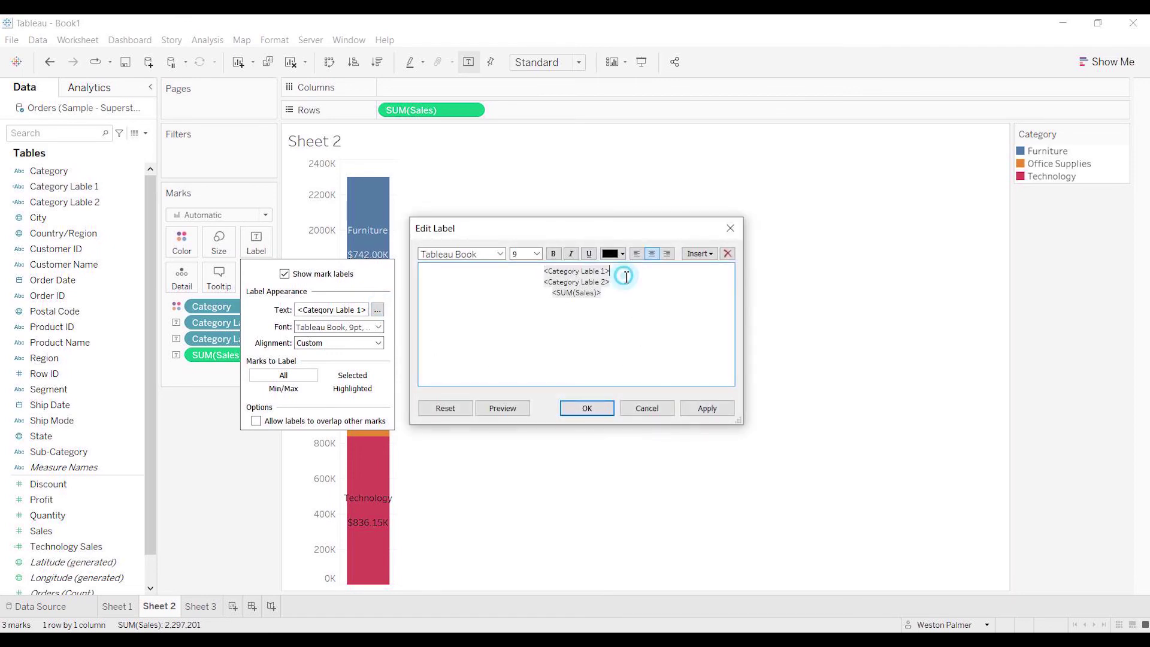
key(Delete)
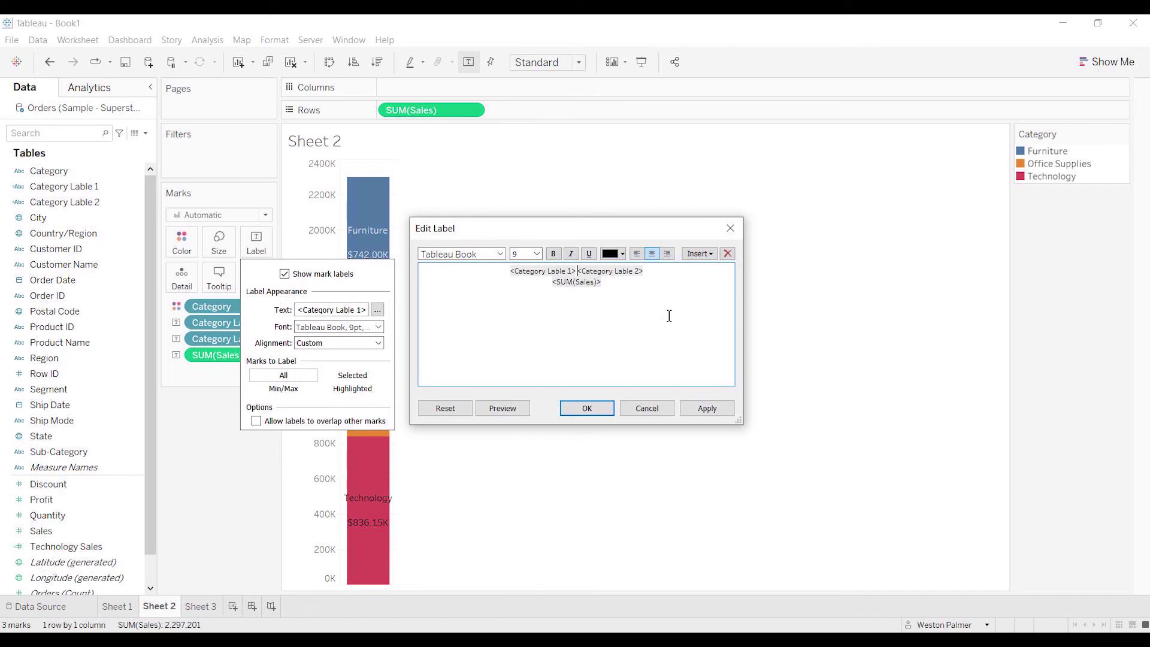
key(BackSpace)
click(586, 408)
click(511, 378)
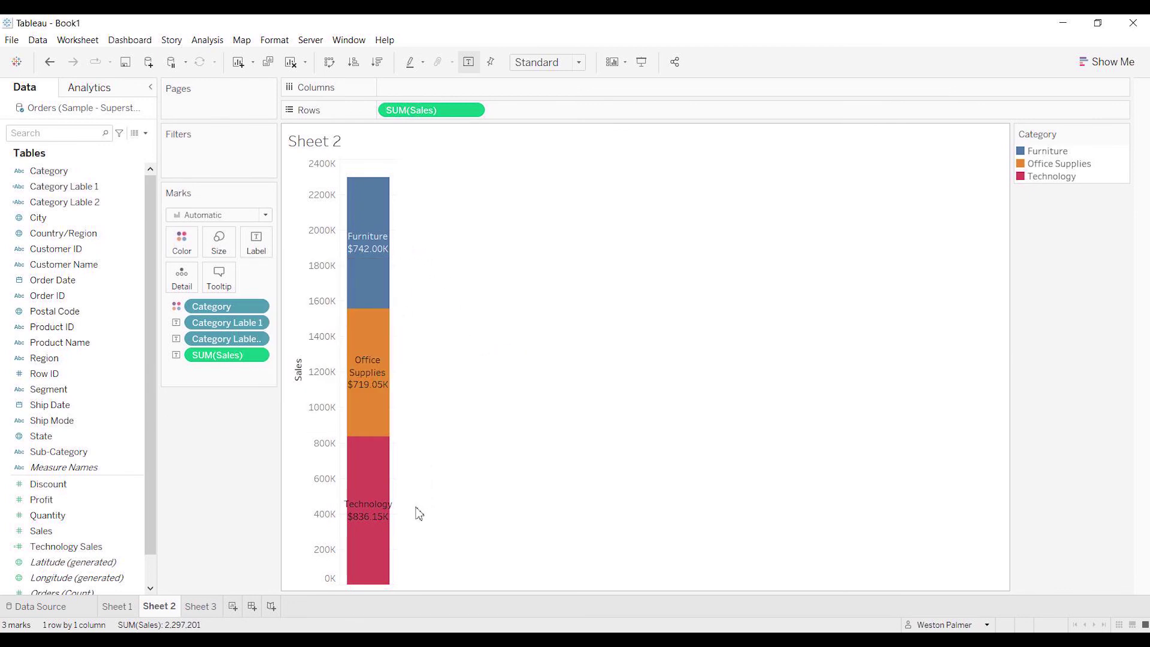
Reopen the Category Lable 1 calculation editor to review its "Office" + CHAR(10) formula.
right_click(133, 187)
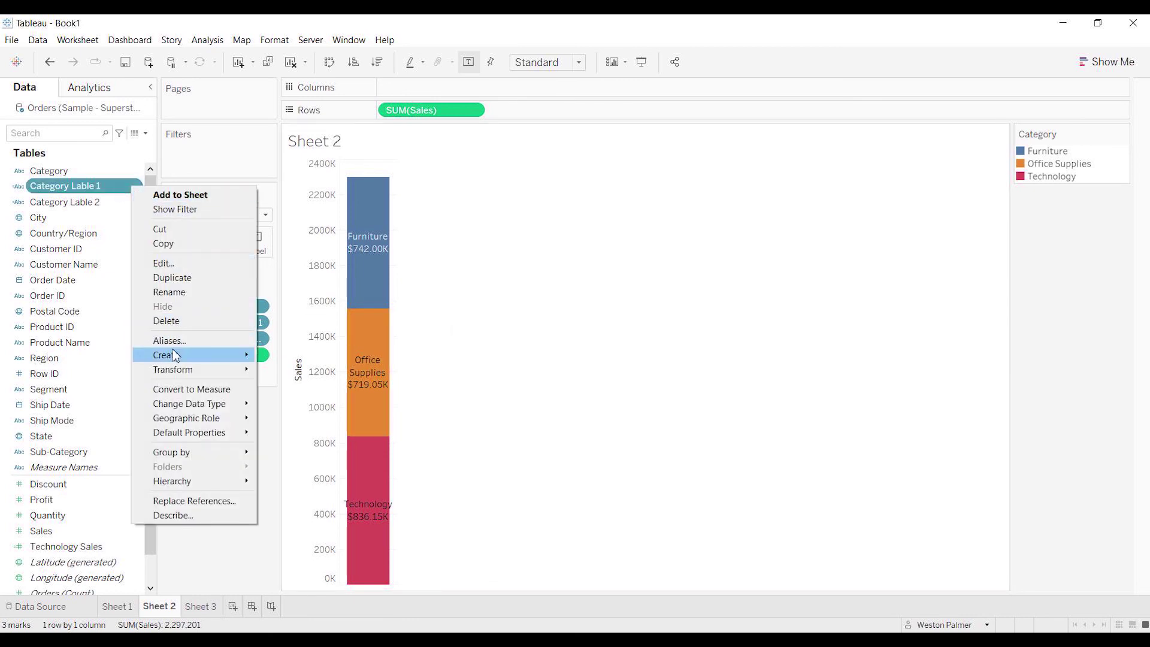
click(169, 264)
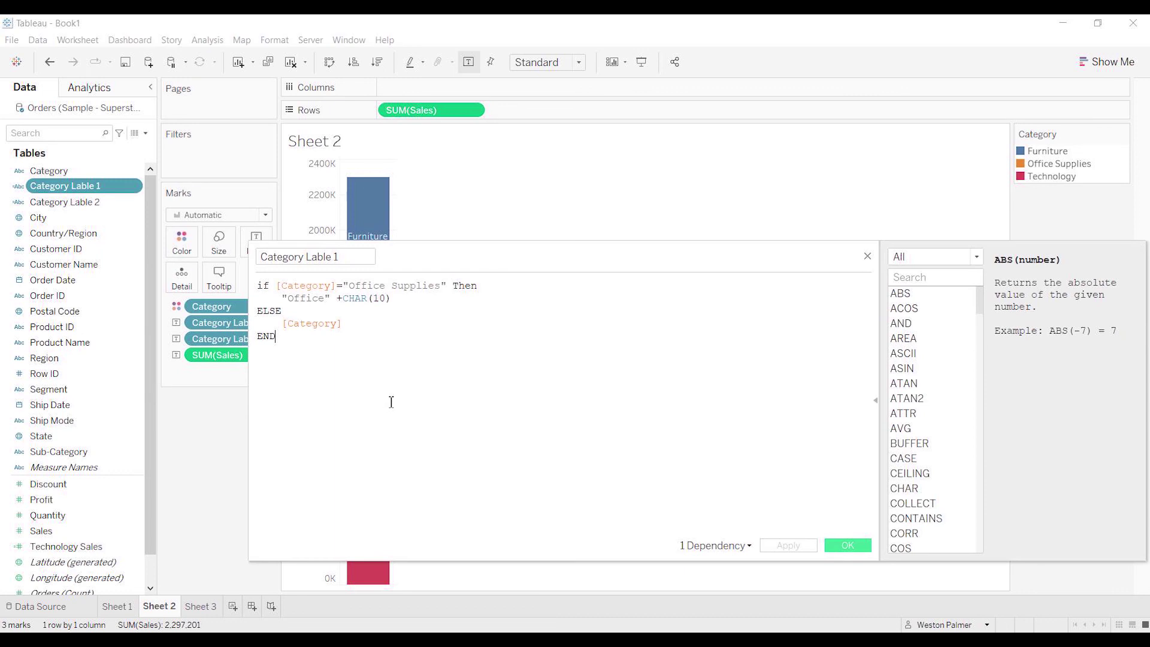
scroll(407, 401, up, 3)
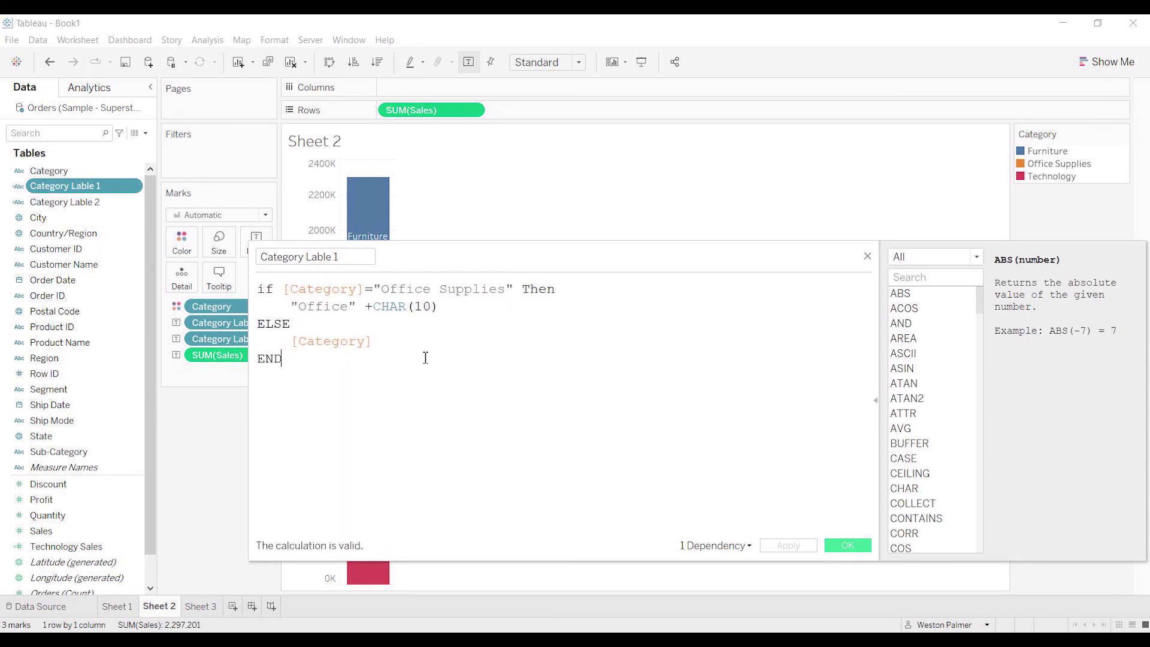
scroll(431, 359, up, 1)
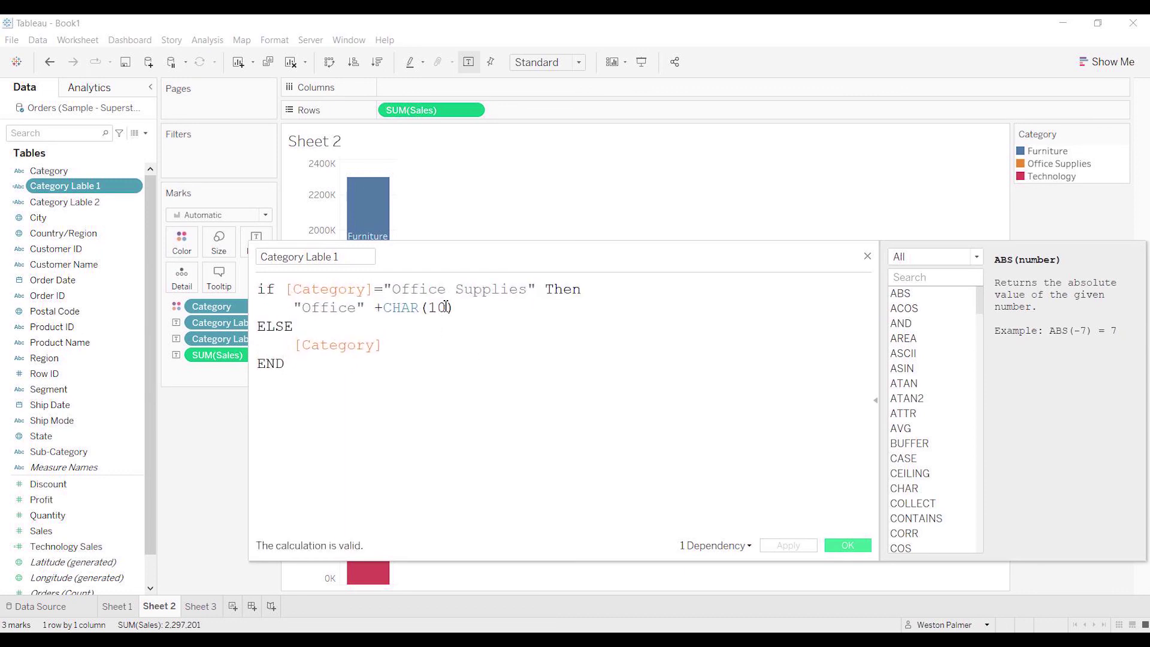